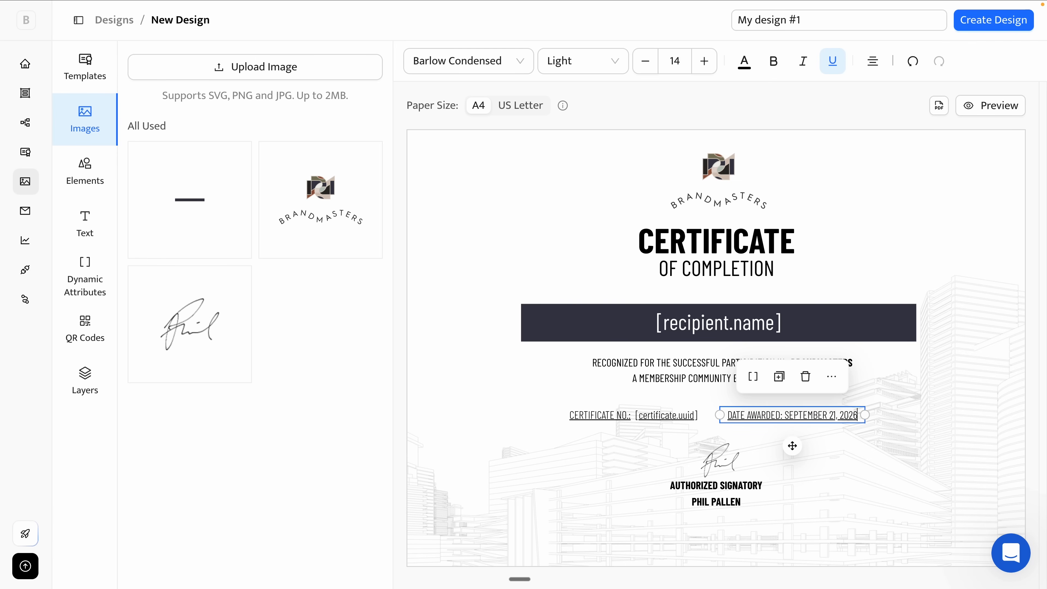
# - Change the award date on the certificate to JANUARY 30, 2026
pyautogui.doubleClick(810, 416)
pyautogui.write('JANUARY')
pyautogui.press('Right')
pyautogui.press('Right')
pyautogui.press('Right')
pyautogui.press('BackSpace')
pyautogui.press('BackSpace')
pyautogui.write('30')
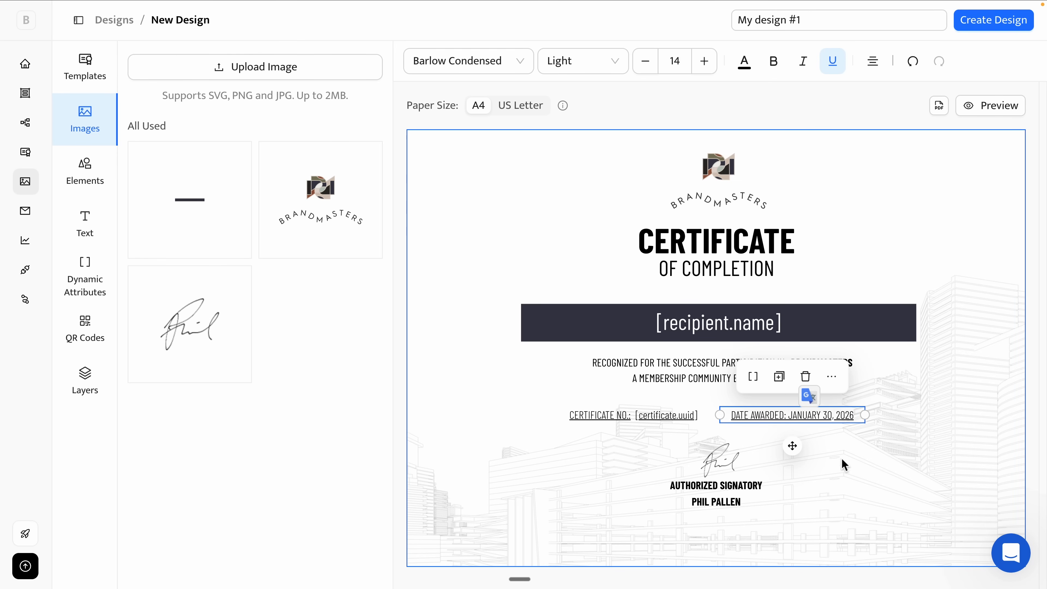
pyautogui.click(841, 460)
# - Move the two-line certificate title slightly down and enlarge the Brandmasters logo above it
pyautogui.click(735, 264)
pyautogui.keyDown('shift'); pyautogui.click(778, 236); pyautogui.keyUp('shift')
pyautogui.moveTo(777, 235); pyautogui.dragTo(780, 244)
pyautogui.click(321, 200)
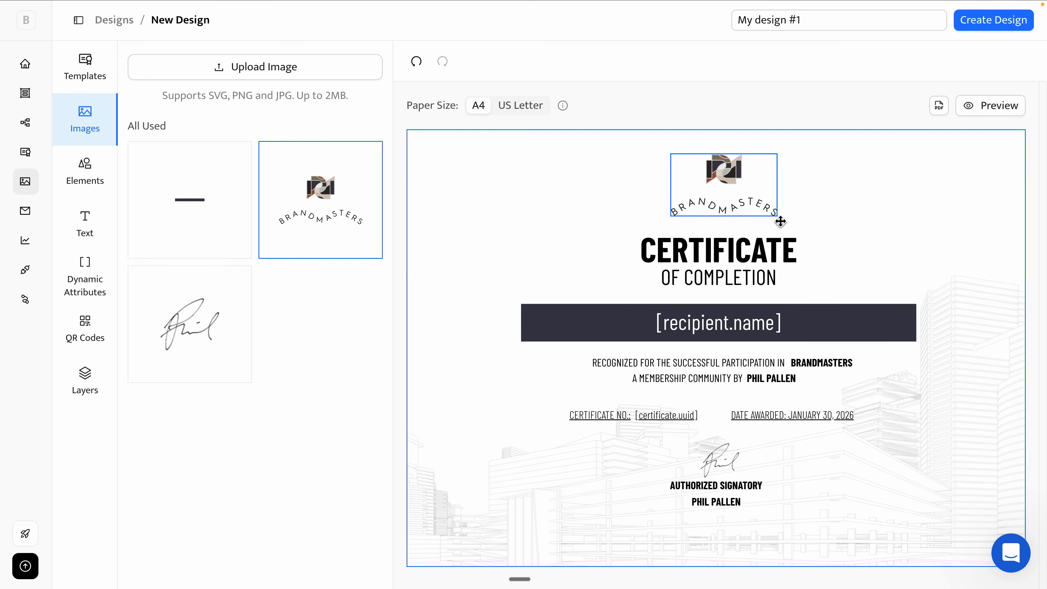
pyautogui.click(923, 266)
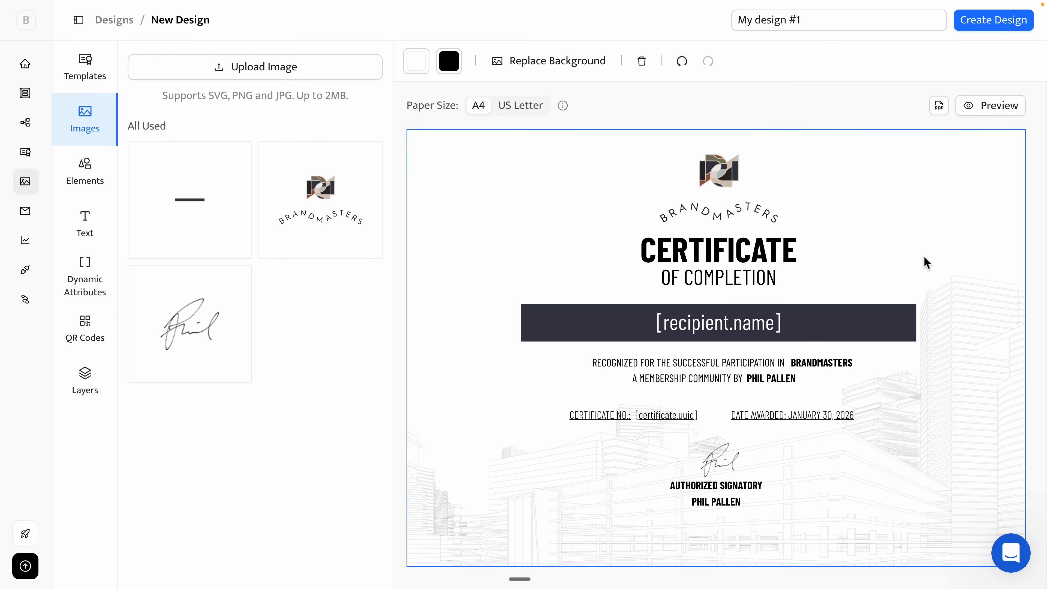
# - Preview the certificate design with sample data, using 12345 as the certificate UUID, and close the preview
pyautogui.moveTo(787, 319)
pyautogui.click(990, 110)
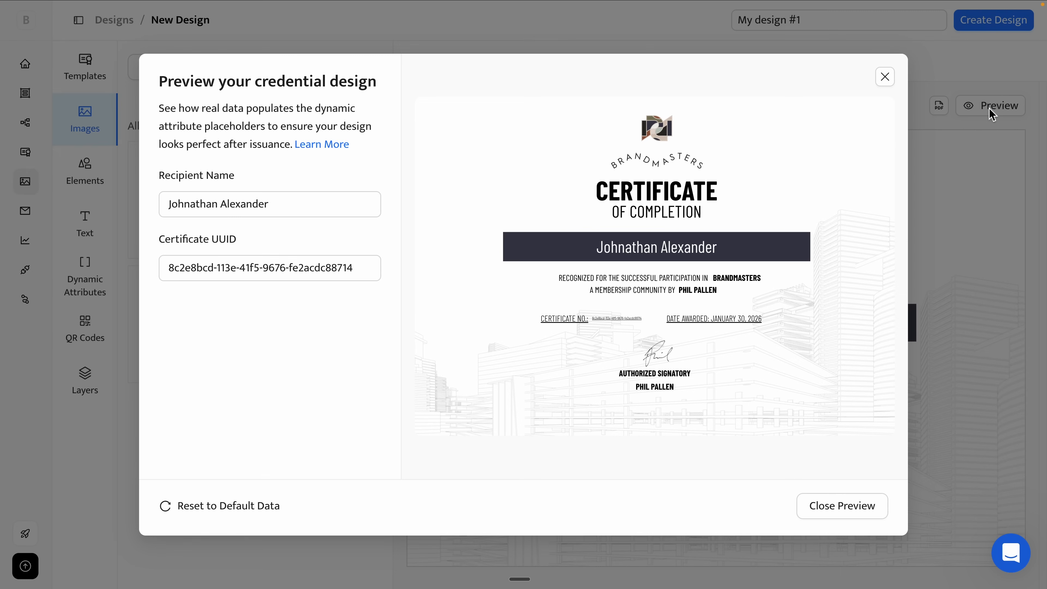
pyautogui.tripleClick(322, 207)
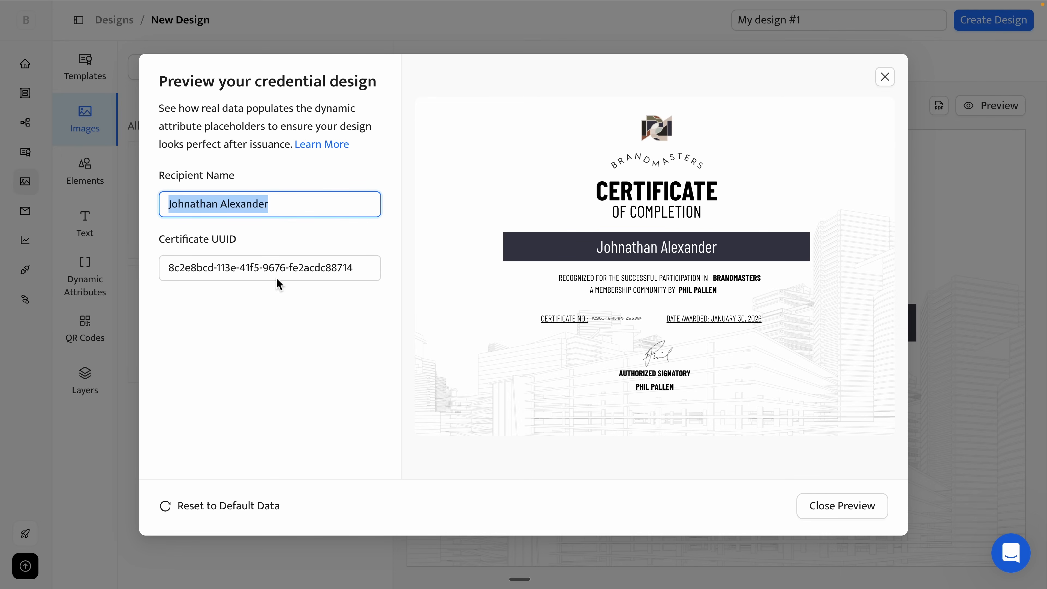
pyautogui.tripleClick(275, 269)
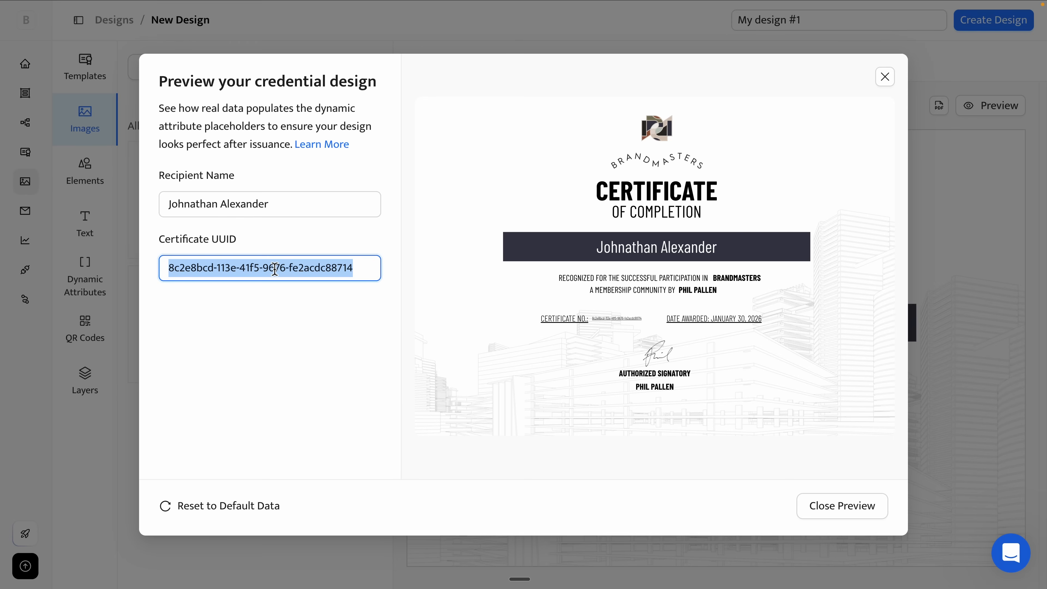
pyautogui.write('12345')
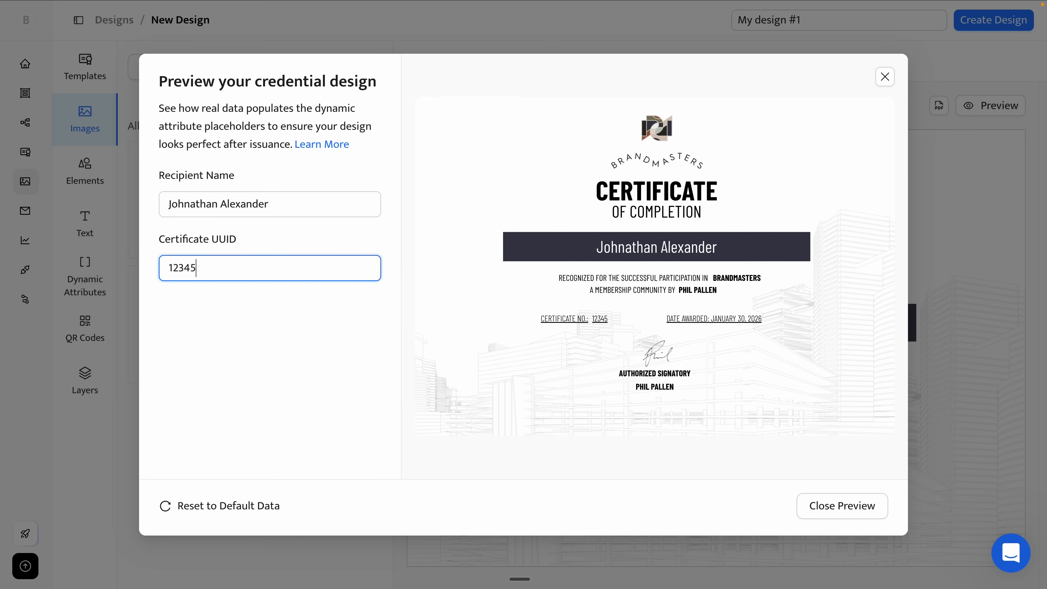
pyautogui.click(275, 370)
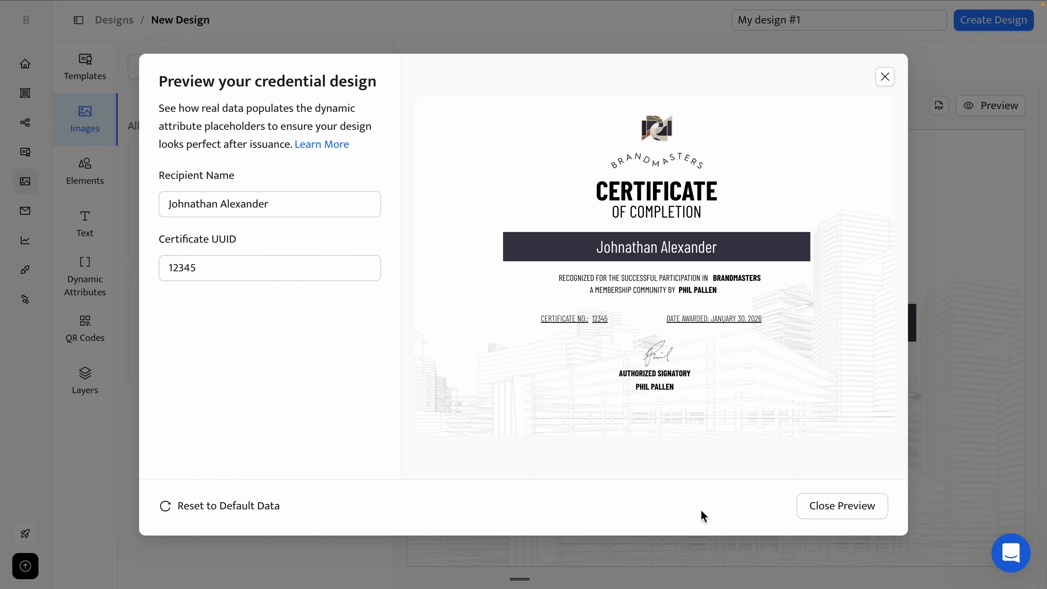
pyautogui.click(810, 511)
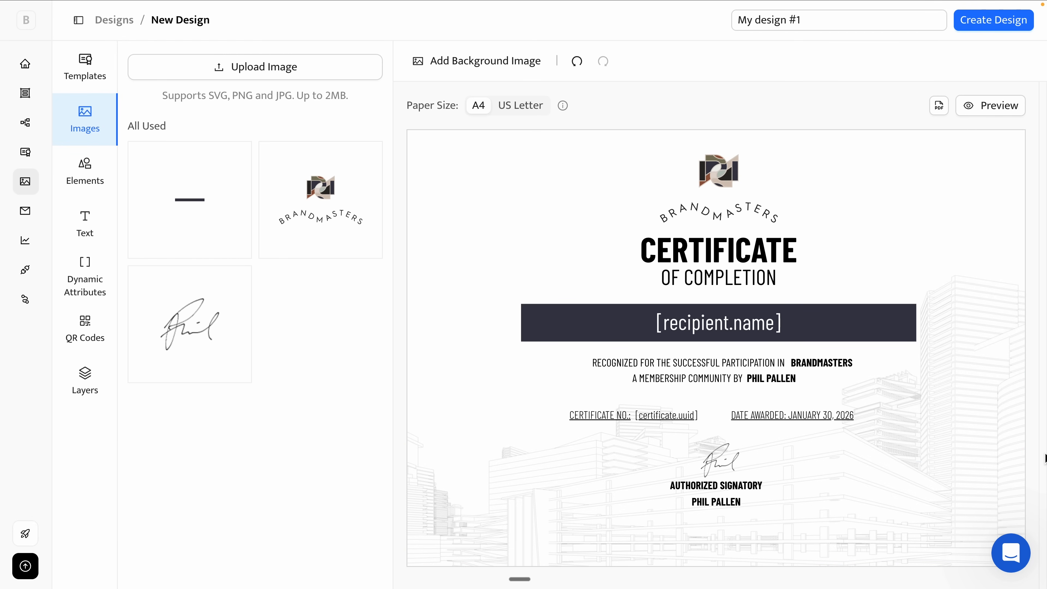
# - Look at the available QR code types and create the design under the name My design #1
pyautogui.moveTo(107, 341); pyautogui.dragTo(102, 340)
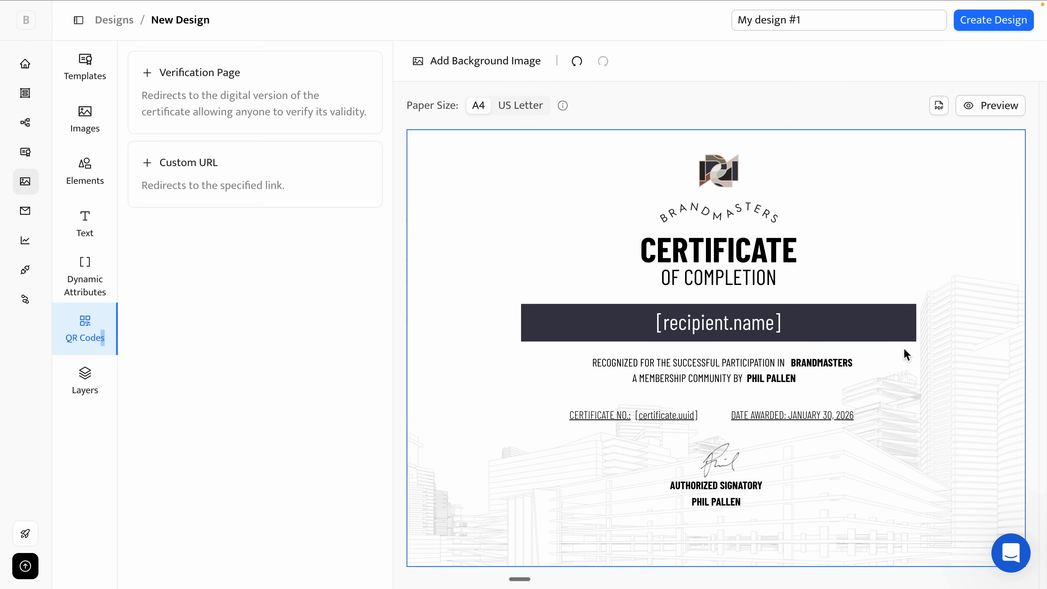
pyautogui.moveTo(810, 27); pyautogui.dragTo(741, 27)
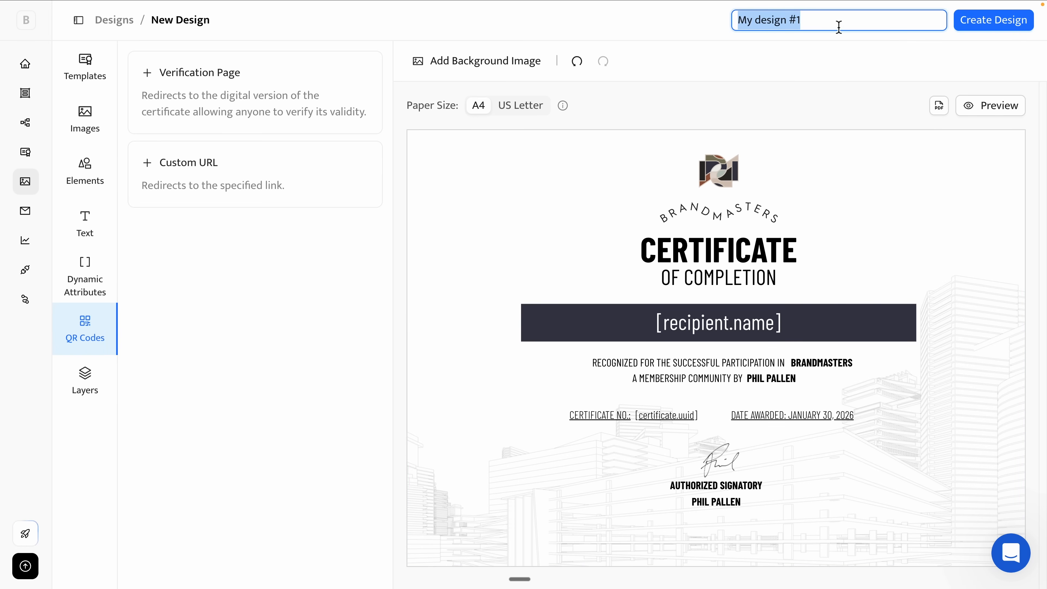
pyautogui.click(976, 26)
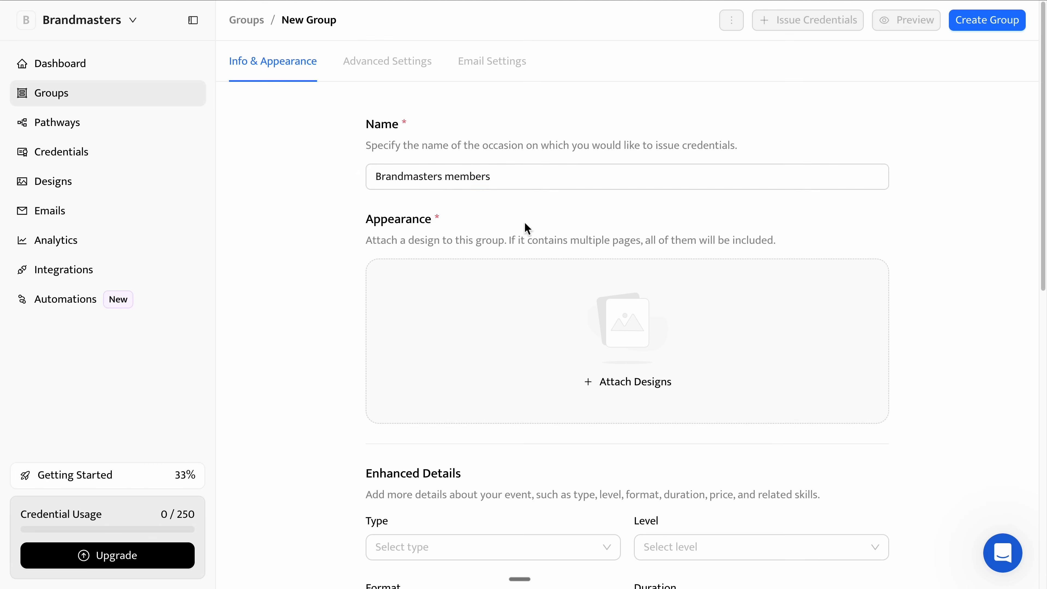
# - Attach the My design #1 certificate to the new Brandmasters members group
pyautogui.click(540, 184)
pyautogui.moveTo(541, 183); pyautogui.dragTo(368, 185)
pyautogui.click(306, 250)
pyautogui.scroll(-2, 412, 267)
pyautogui.click(613, 308)
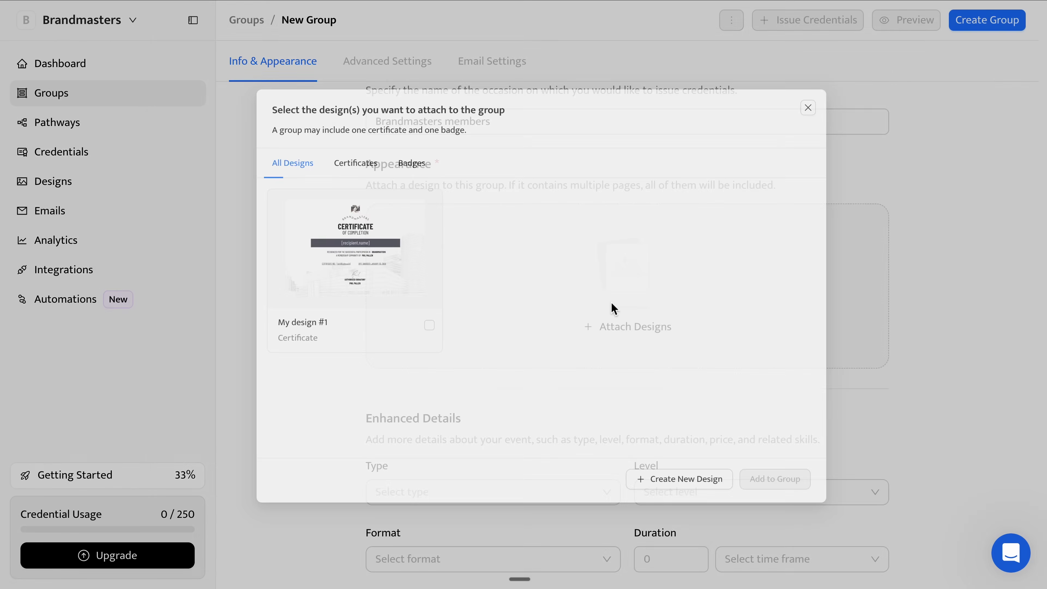
pyautogui.click(367, 243)
pyautogui.click(834, 530)
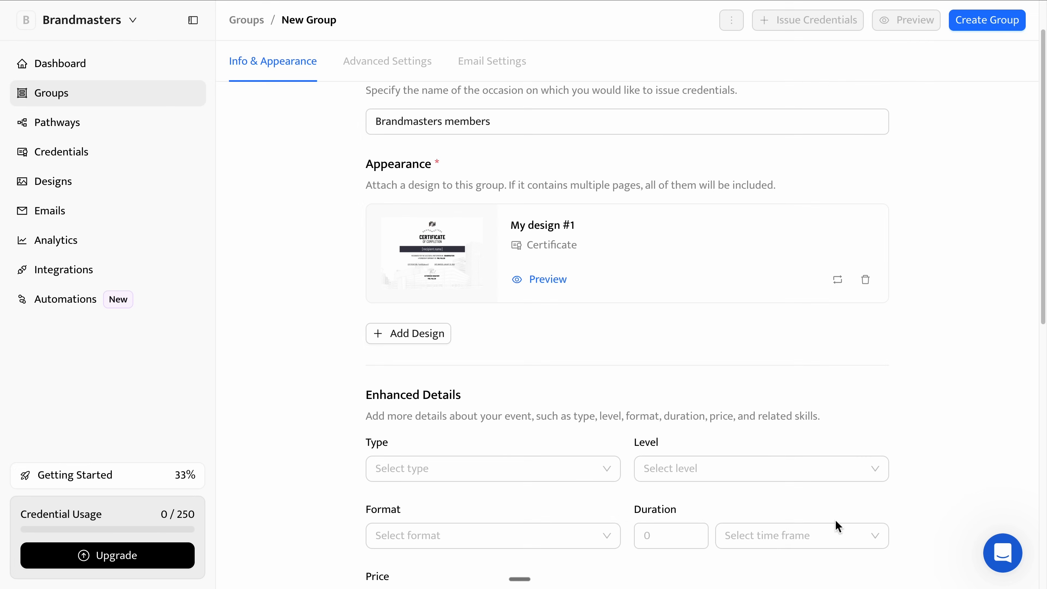
# - Create the Brandmasters members group without any enhanced details and dismiss the notices
pyautogui.scroll(-5, 358, 398)
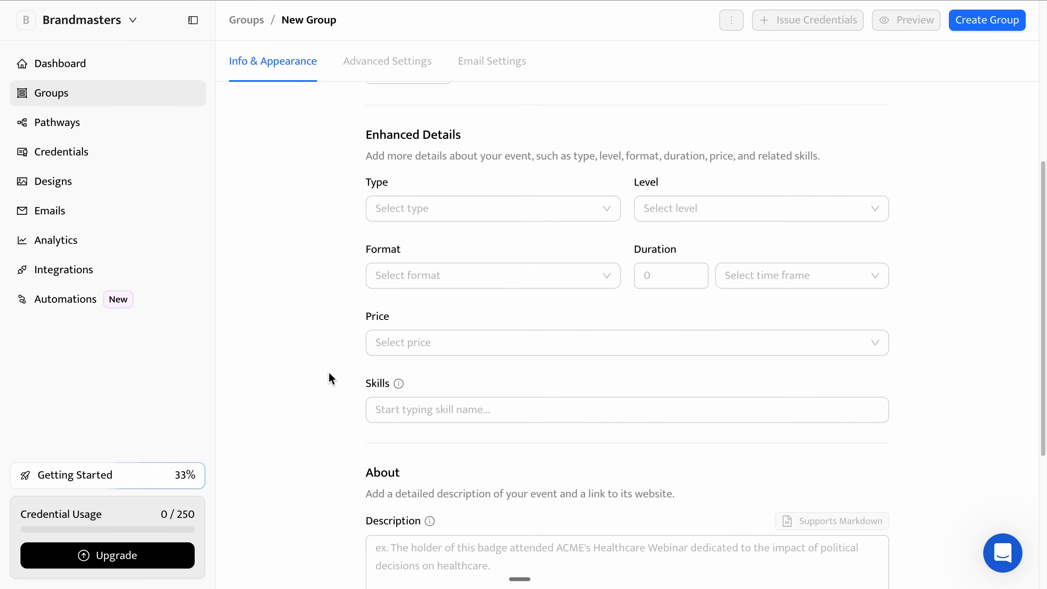
pyautogui.scroll(-5, 328, 372)
pyautogui.click(390, 550)
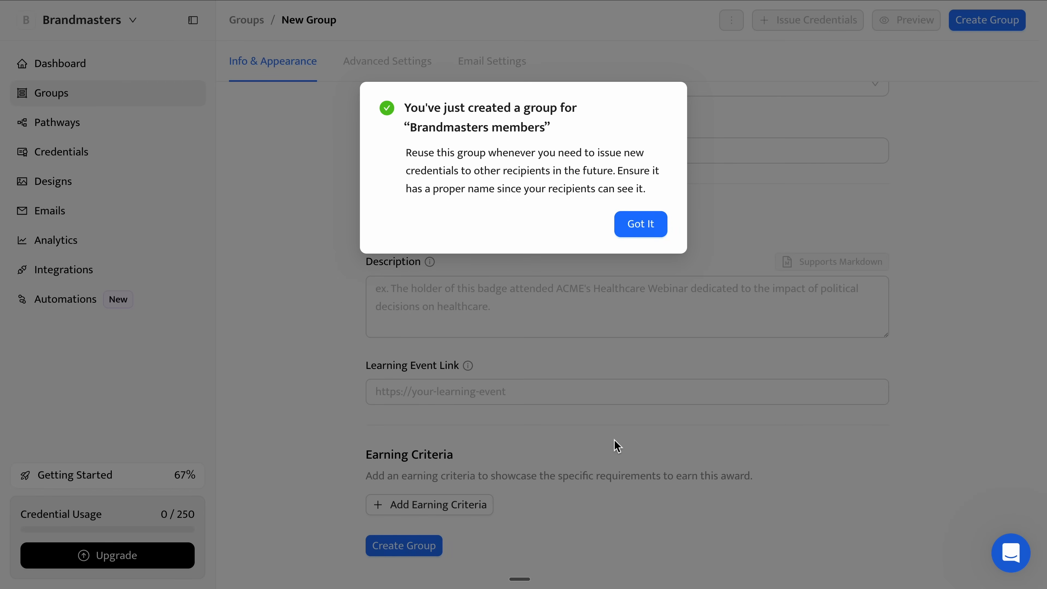
pyautogui.click(664, 231)
pyautogui.click(948, 139)
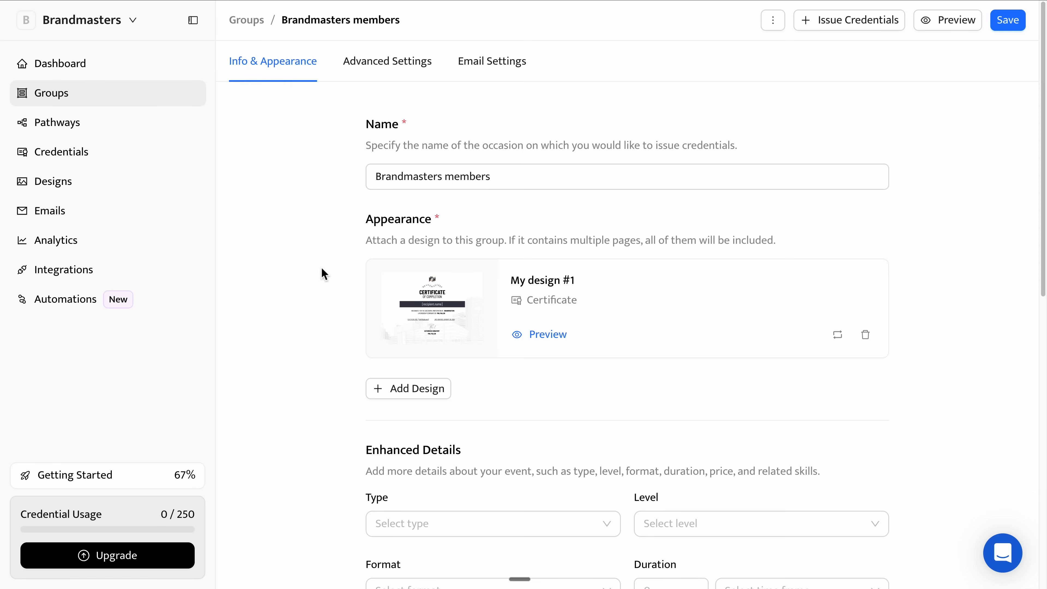
# - Start issuing credentials for the Brandmasters members group via spreadsheet upload, confirming the right to use the recipients' personal data
pyautogui.click(824, 22)
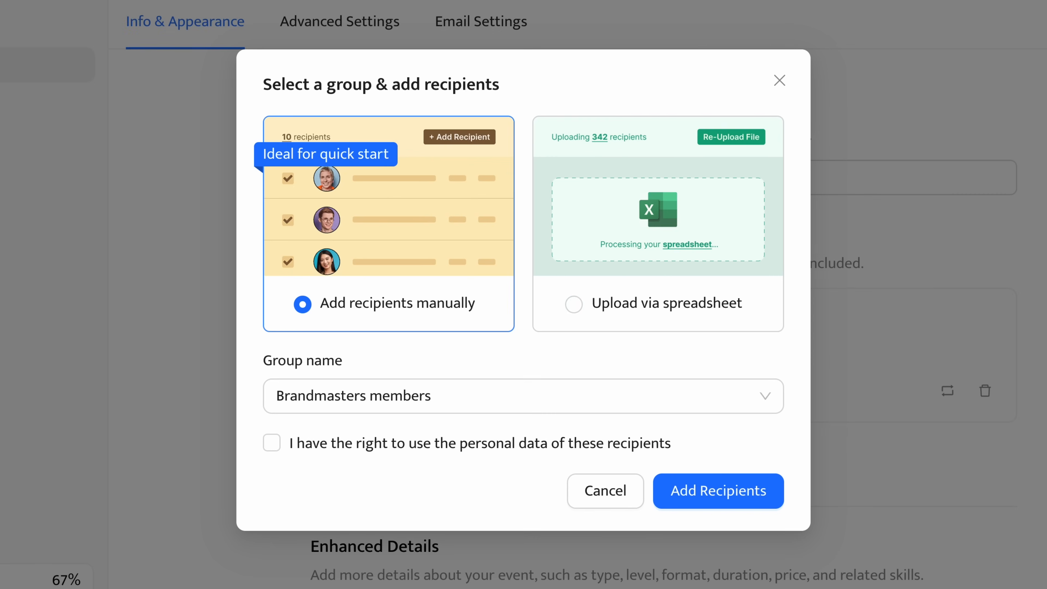
pyautogui.click(687, 233)
pyautogui.moveTo(434, 451); pyautogui.dragTo(440, 451)
pyautogui.click(273, 447)
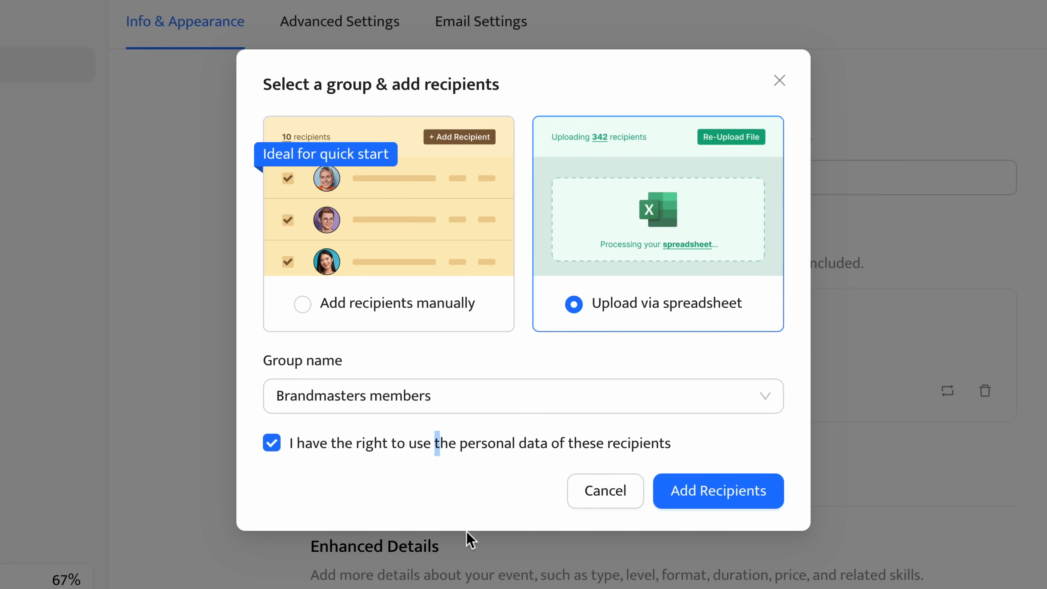
pyautogui.click(783, 499)
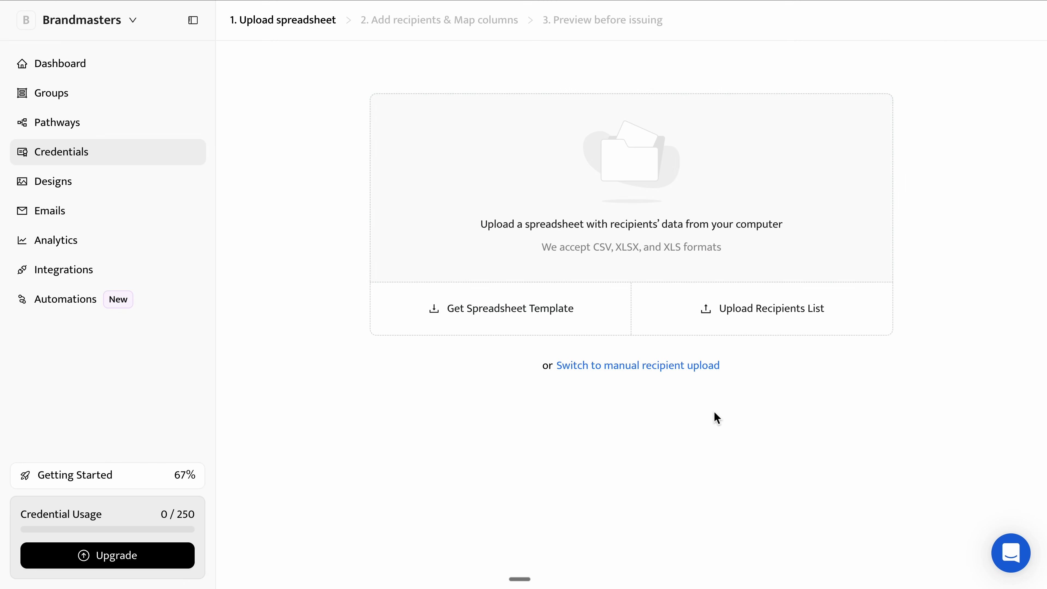
# - Upload the recipients list certifier_sample_recipients_name_email.xlsx from the Downloads folder
pyautogui.click(568, 170)
pyautogui.click(452, 142)
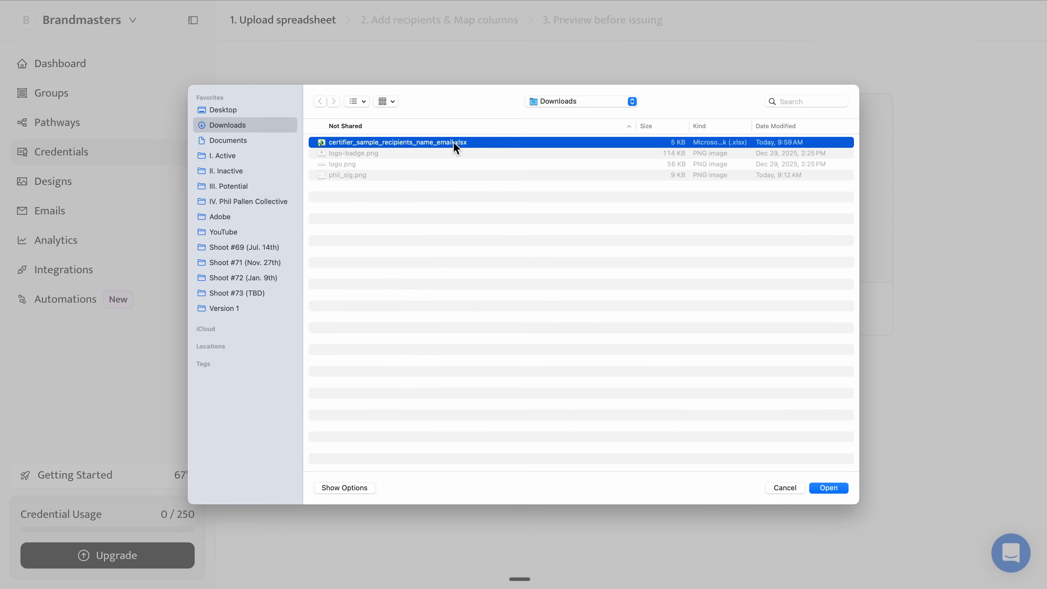
pyautogui.press('space')
pyautogui.press('space')
pyautogui.click(827, 487)
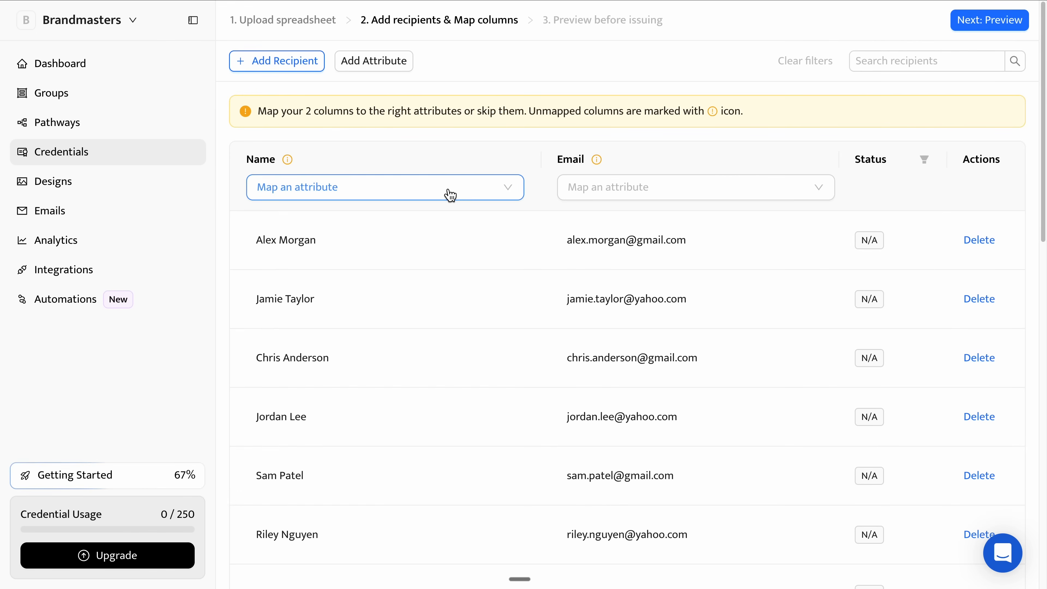
# - Map the Name column to [recipient.name] and the Email column to [recipient.email]
pyautogui.click(449, 189)
pyautogui.click(329, 247)
pyautogui.click(689, 194)
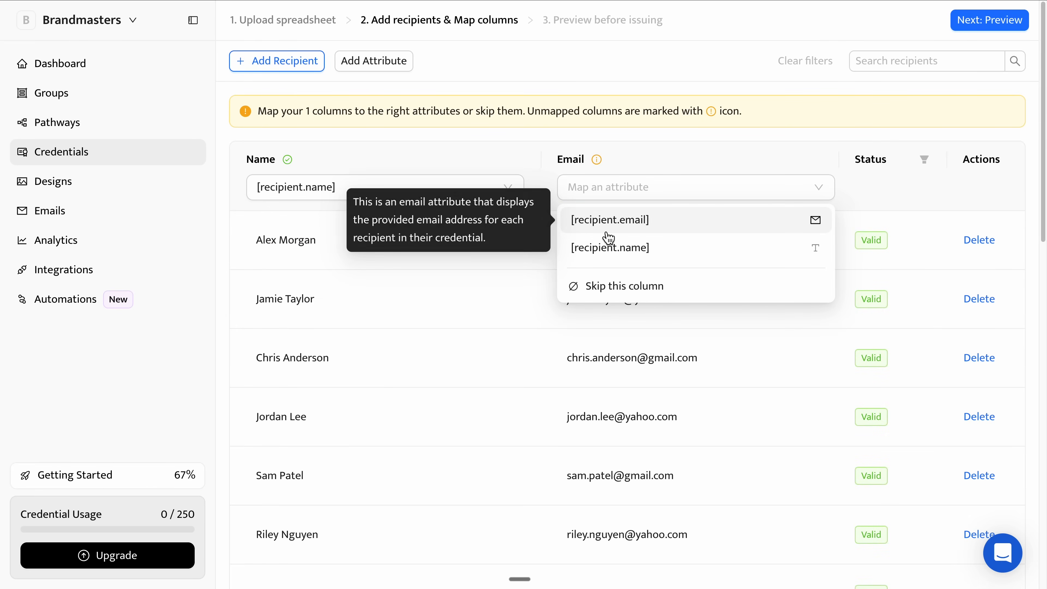
pyautogui.click(619, 222)
# - Review the imported recipient rows and proceed to the preview before issuing
pyautogui.scroll(-10, 745, 273)
pyautogui.scroll(-6, 745, 271)
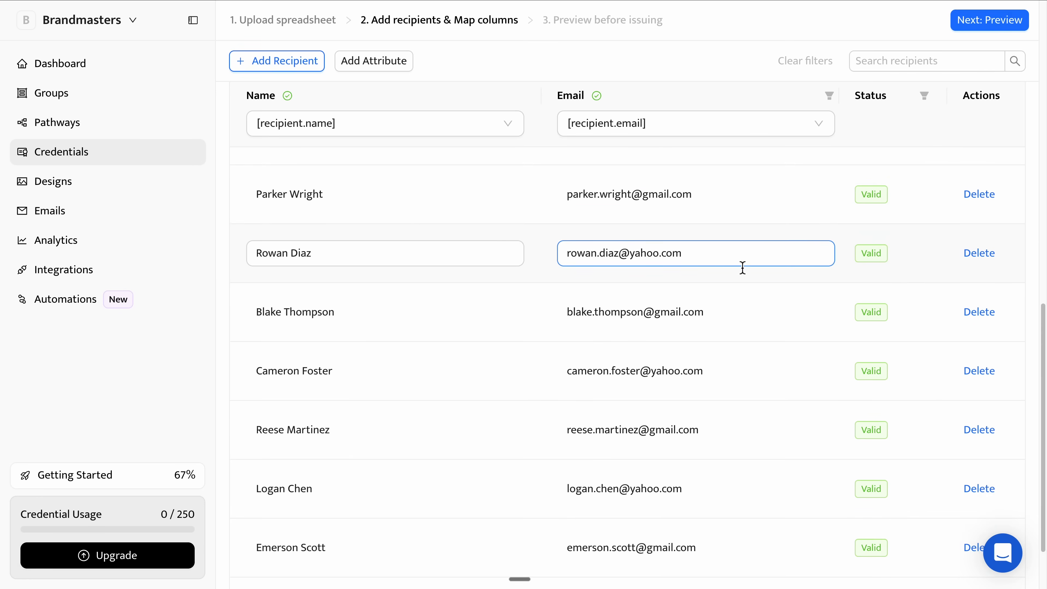
pyautogui.scroll(15, 741, 266)
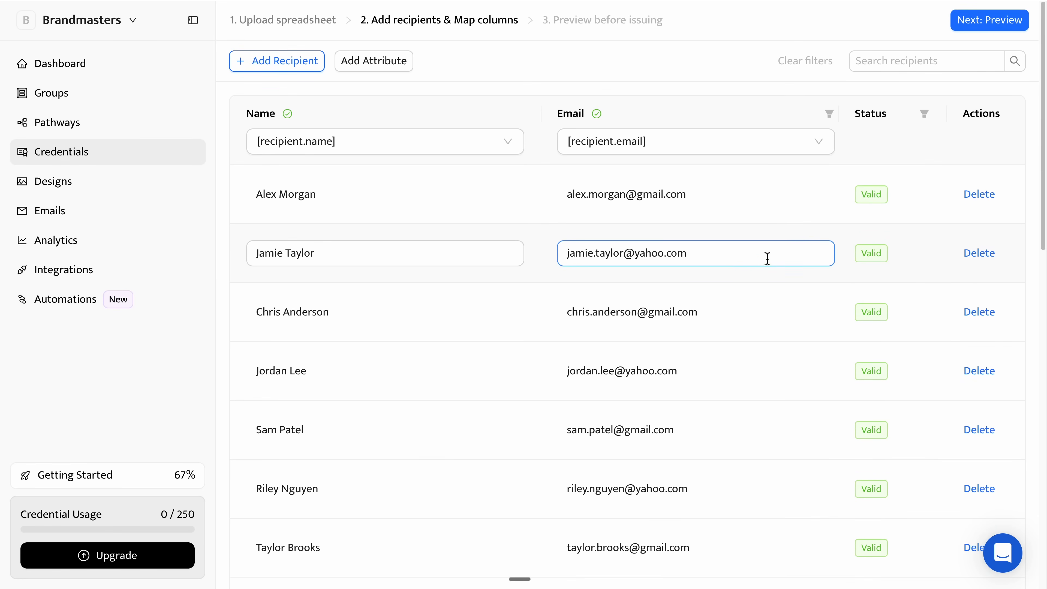
pyautogui.click(977, 33)
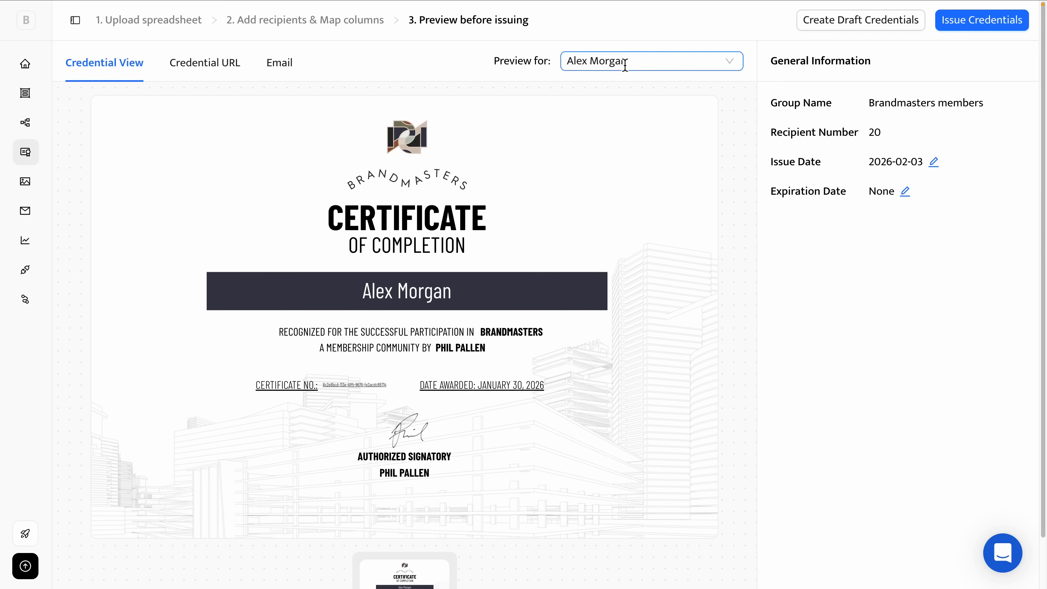
# - Preview the certificate for the second through sixth recipients in the list, one after another
pyautogui.click(625, 64)
pyautogui.click(626, 117)
pyautogui.click(624, 63)
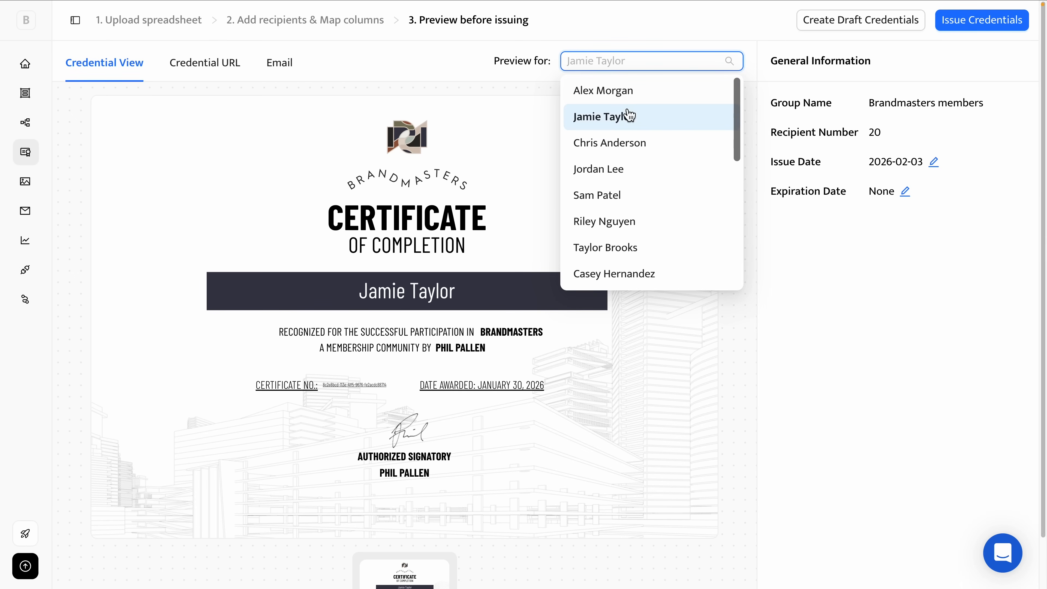
pyautogui.click(629, 144)
pyautogui.click(612, 62)
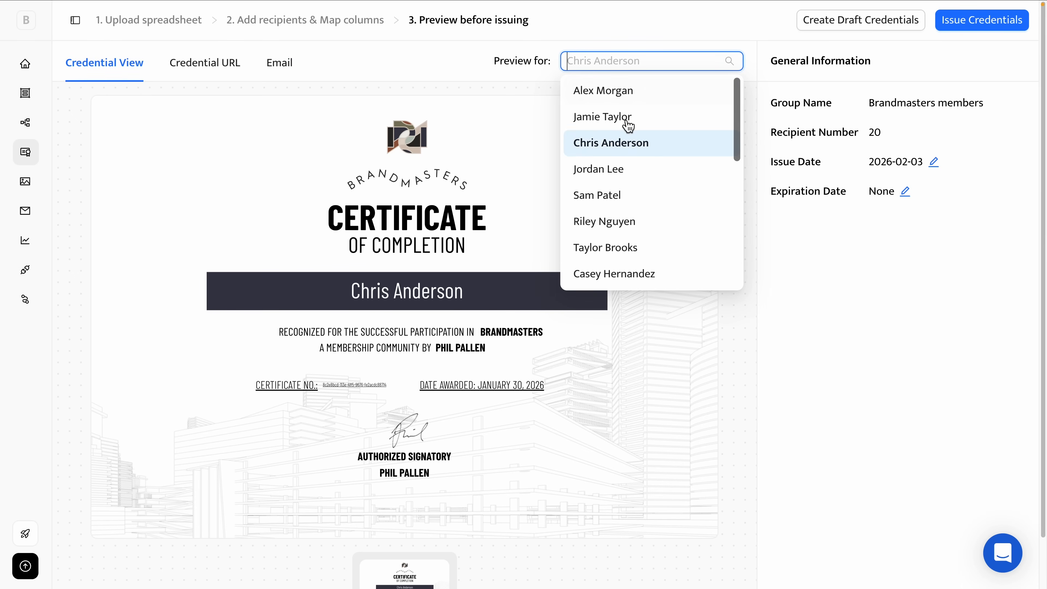
pyautogui.click(630, 169)
pyautogui.click(624, 63)
pyautogui.click(627, 200)
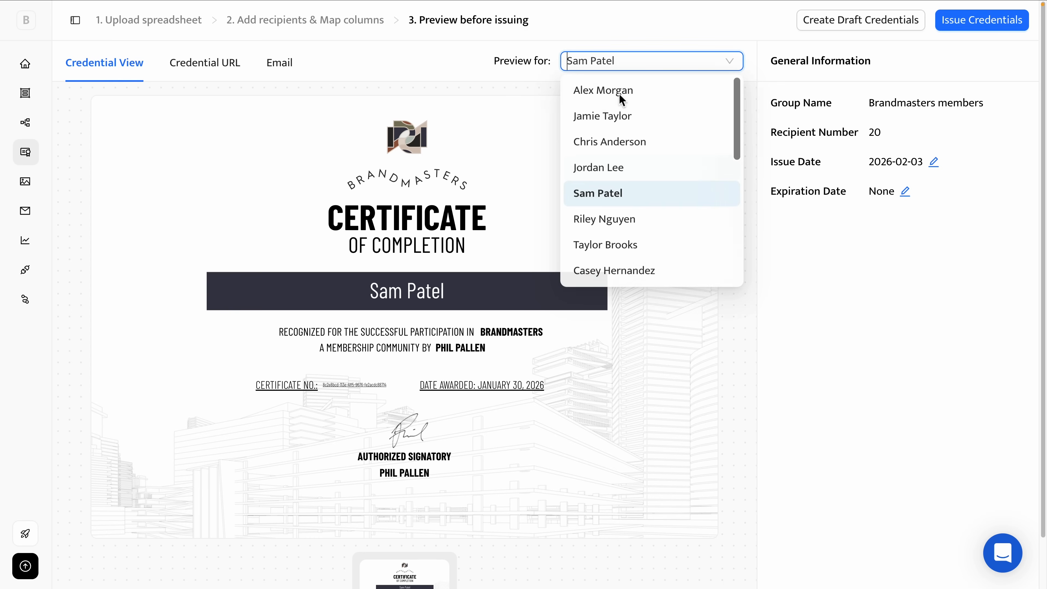
pyautogui.click(626, 63)
pyautogui.click(635, 231)
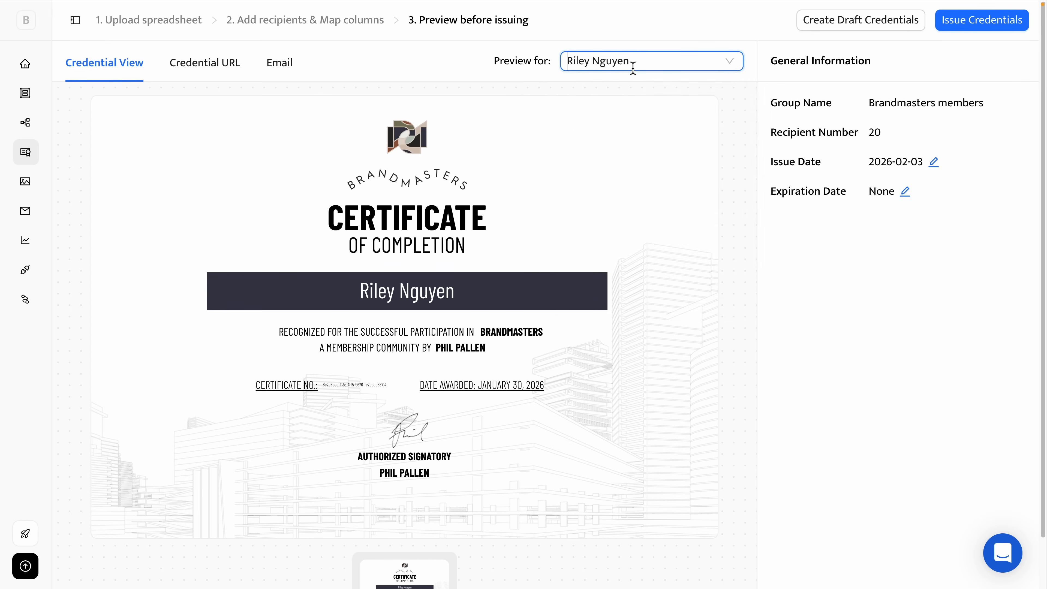
# - Examine the whole credential web page as the selected recipient will see it
pyautogui.click(185, 77)
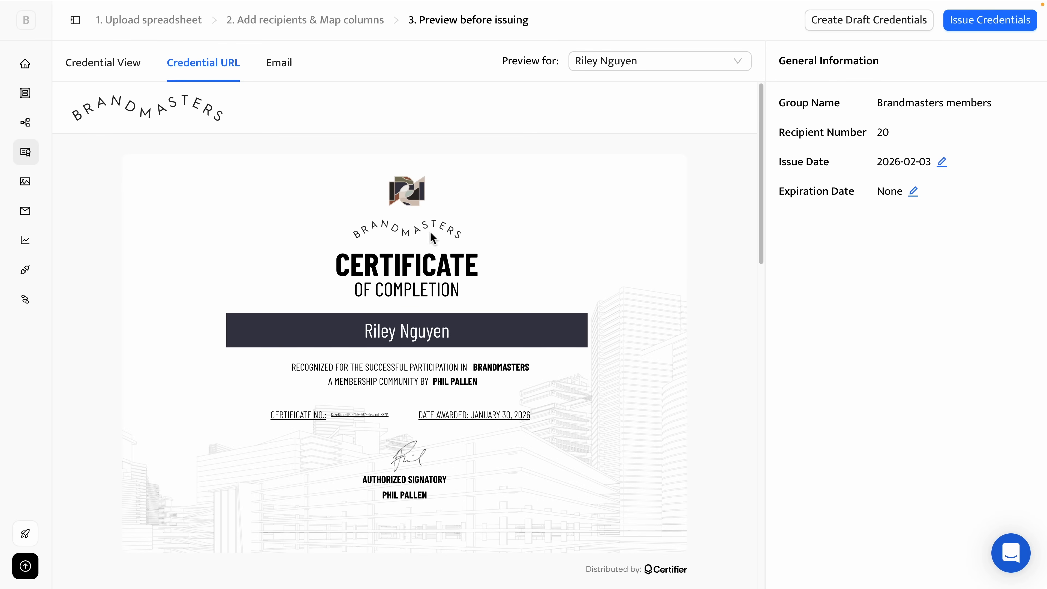
pyautogui.scroll(-15, 584, 250)
pyautogui.scroll(15, 584, 252)
# - Examine the delivery email for the selected recipient, including its subject, body text and button
pyautogui.click(279, 62)
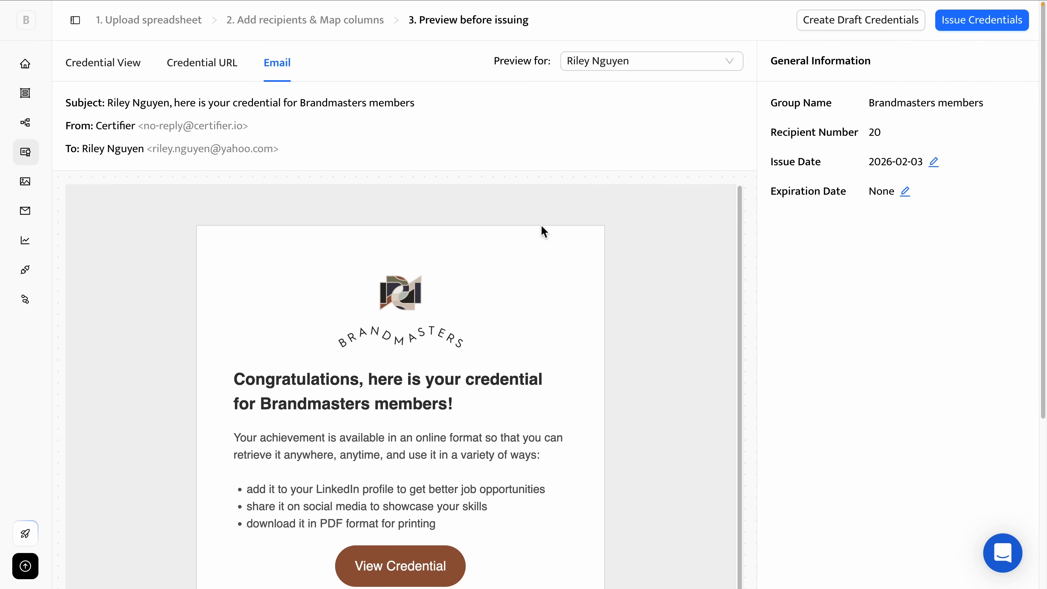
pyautogui.scroll(-5, 552, 259)
pyautogui.scroll(3, 554, 247)
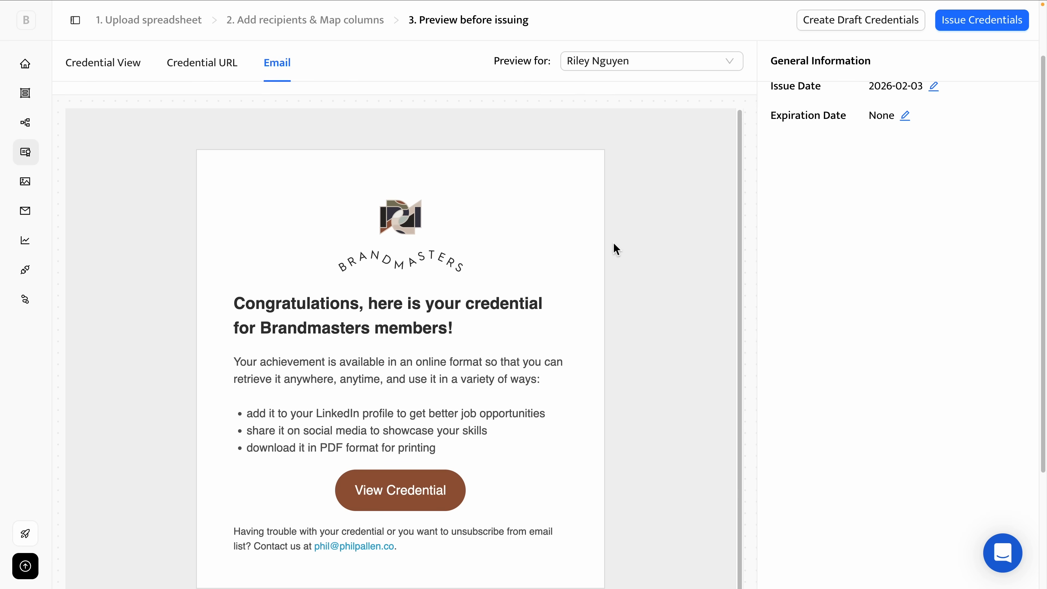
pyautogui.scroll(3, 614, 248)
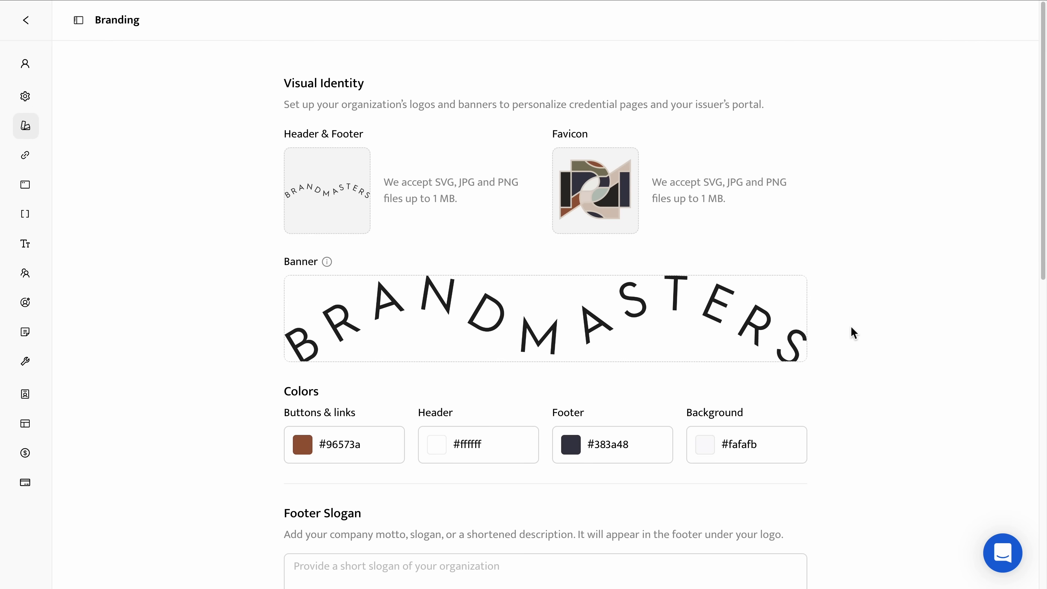
# - Review the organization's branding settings, including the logos, banner, colors and footer slogan
pyautogui.scroll(-3, 852, 336)
pyautogui.scroll(5, 769, 172)
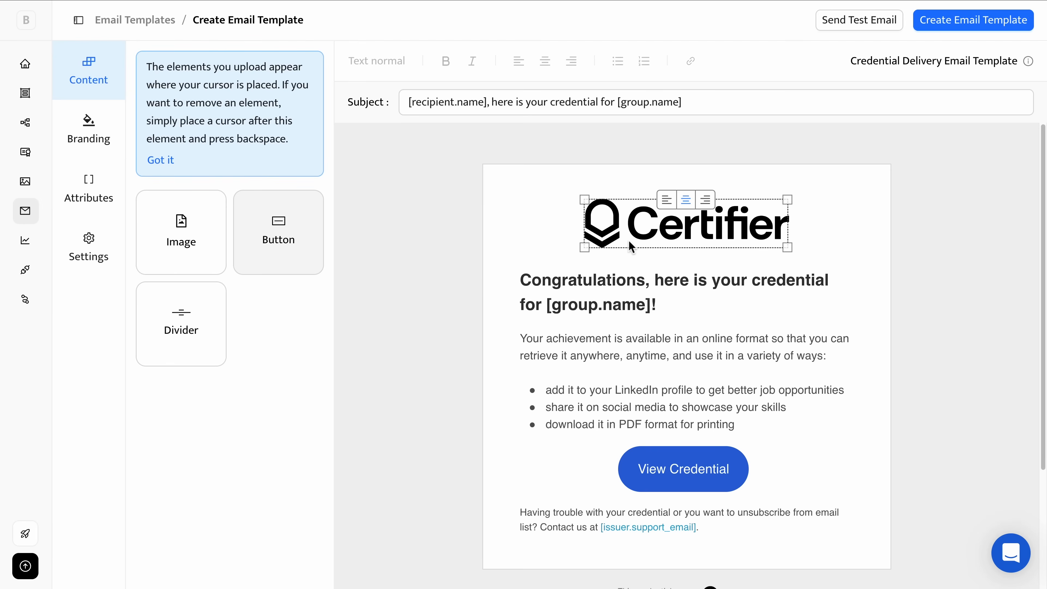
# - Replace the Certifier logo at the top of the email template with the image logo-badge.png
pyautogui.scroll(-2, 628, 240)
pyautogui.click(197, 240)
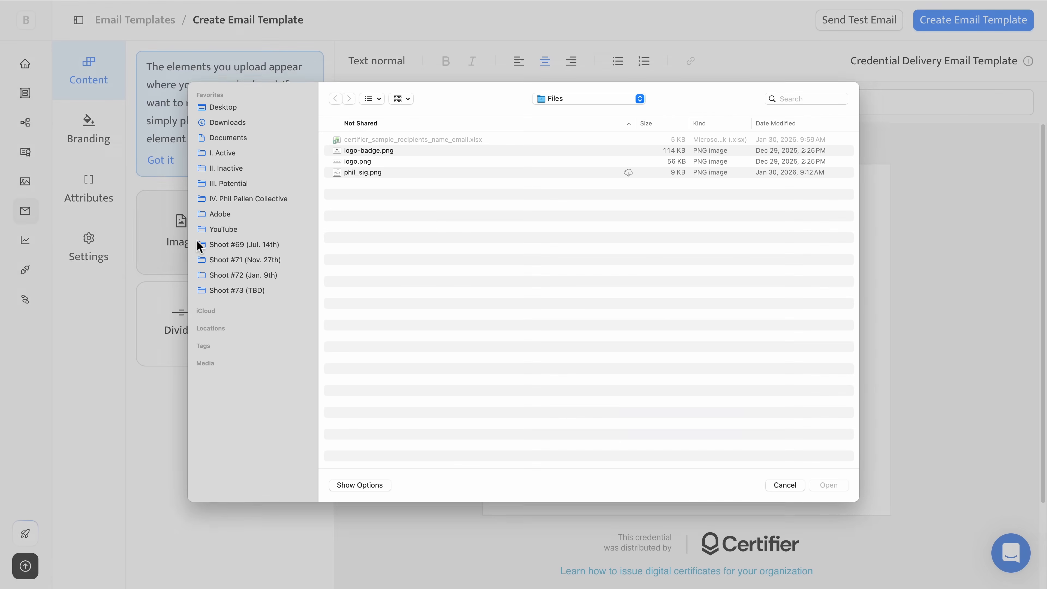
pyautogui.click(376, 165)
pyautogui.press('space')
pyautogui.press('space')
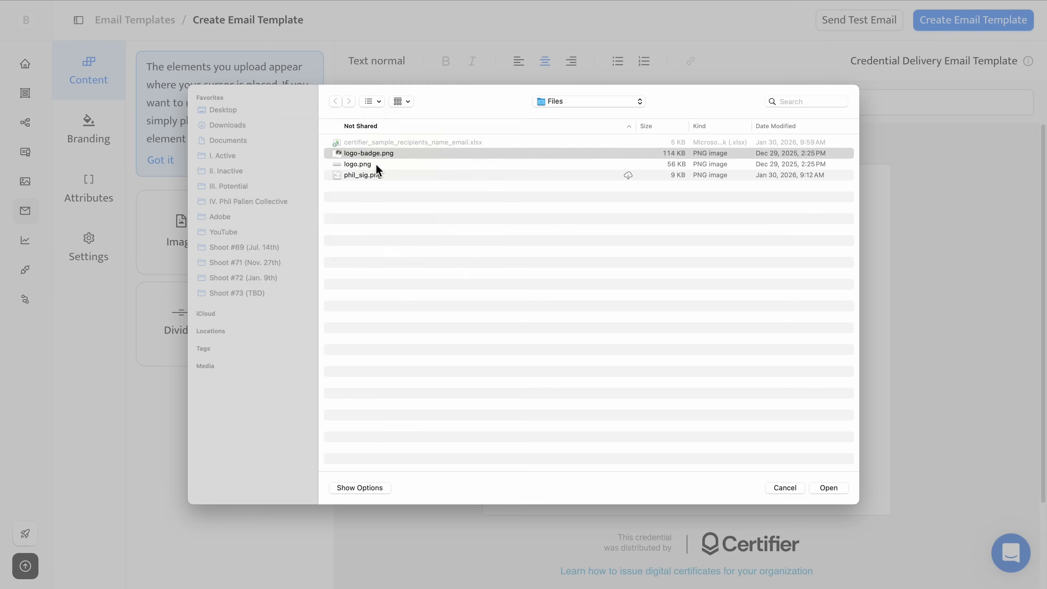
pyautogui.press('Return')
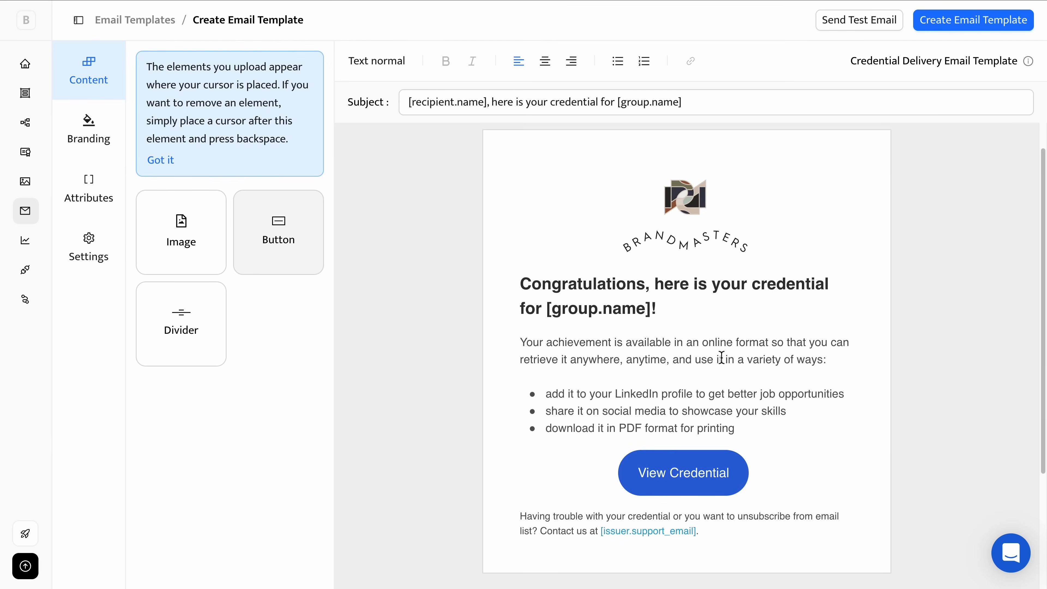
# - Change the View Credential button's color in the email template's branding to the copied brown brand color
pyautogui.scroll(-2, 721, 357)
pyautogui.click(93, 131)
pyautogui.click(273, 390)
pyautogui.doubleClick(187, 401)
pyautogui.press('super+v')
pyautogui.click(365, 430)
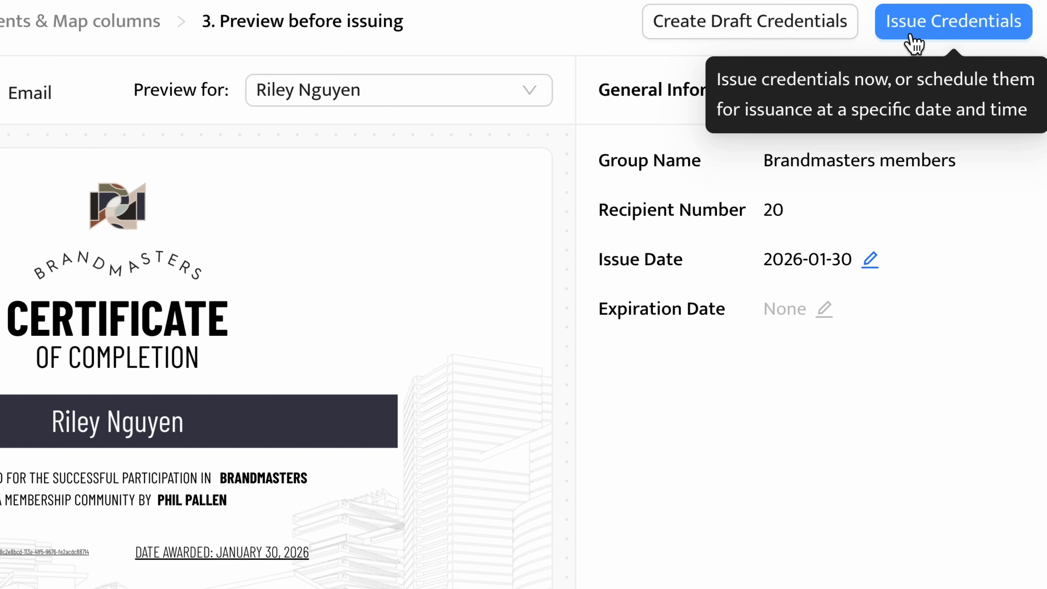
# - Issue the credentials to the recipients in the Brandmasters members group
pyautogui.click(913, 39)
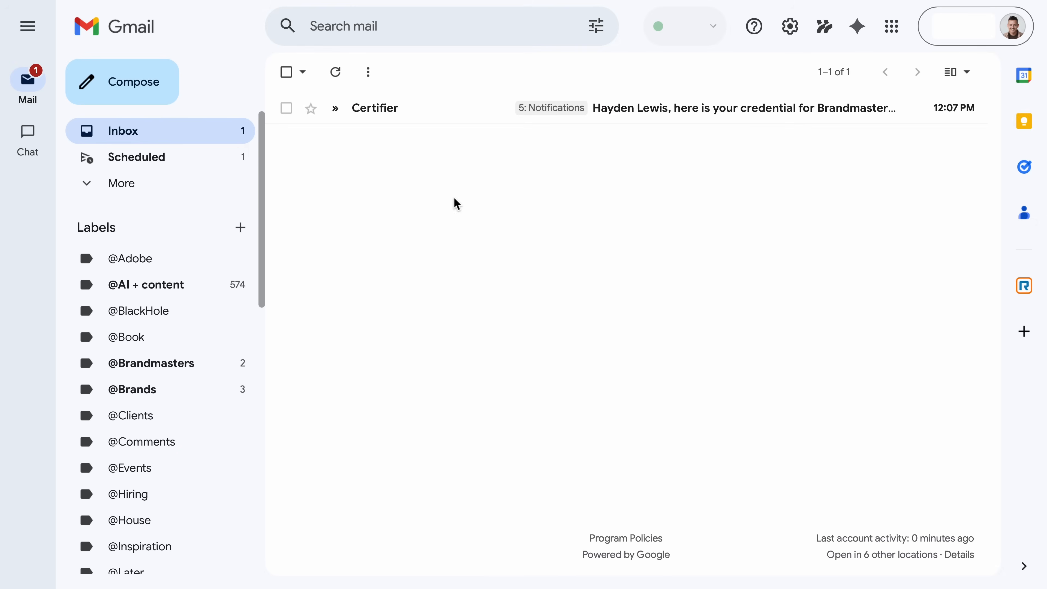
# - Switch to Gmail, open the credential email from Certifier and read its full content
pyautogui.click(444, 117)
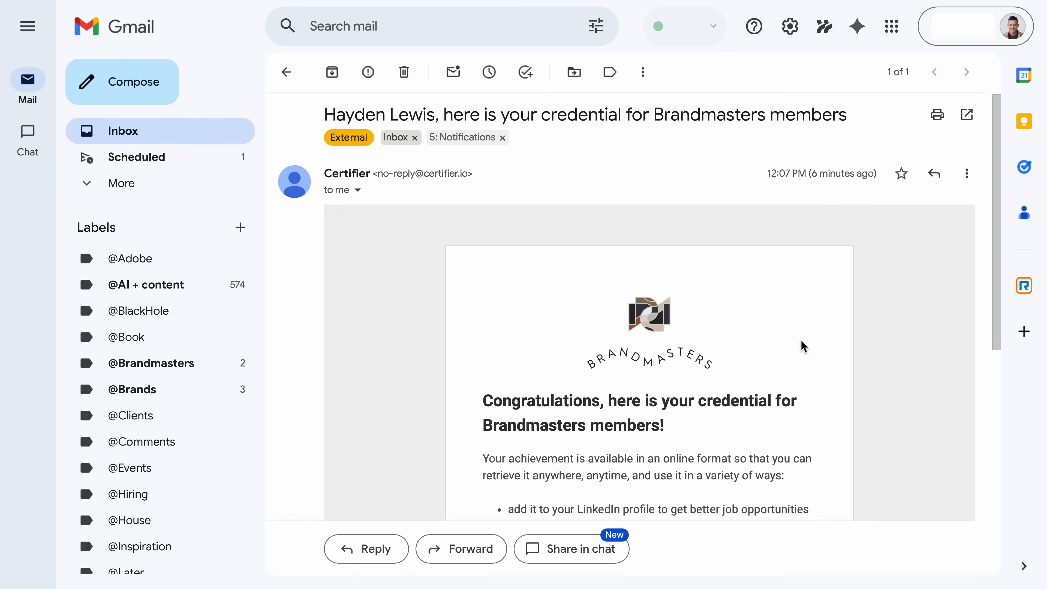
pyautogui.scroll(-5, 808, 376)
pyautogui.scroll(-3, 814, 356)
pyautogui.scroll(4, 813, 354)
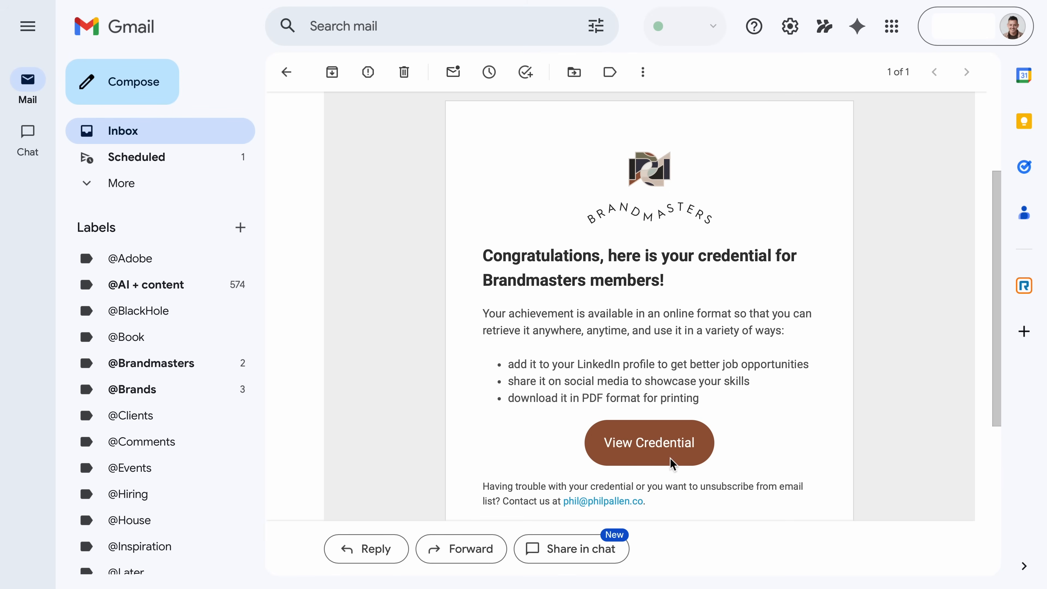
# - Open the credential from the delivery email and review its web page, including the certificate and issuer details
pyautogui.click(678, 455)
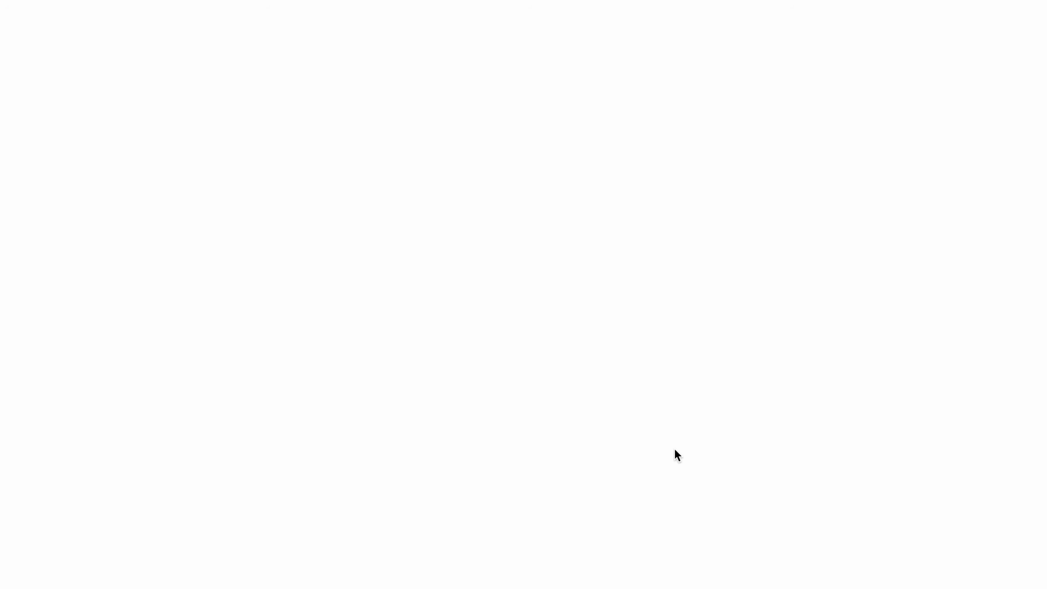
pyautogui.scroll(-3, 142, 228)
pyautogui.scroll(-1, 142, 227)
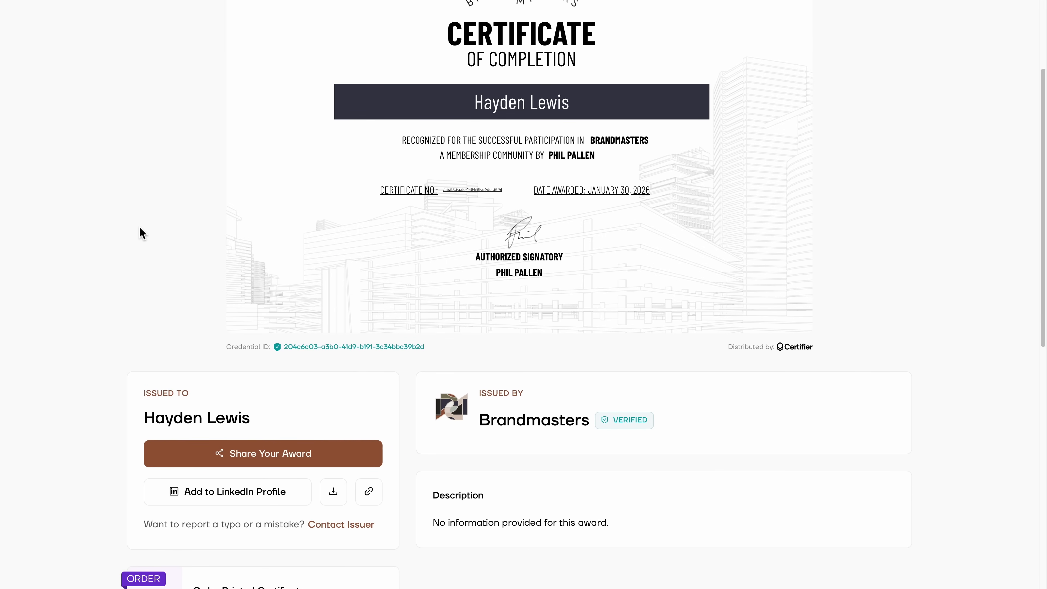
pyautogui.scroll(3, 142, 233)
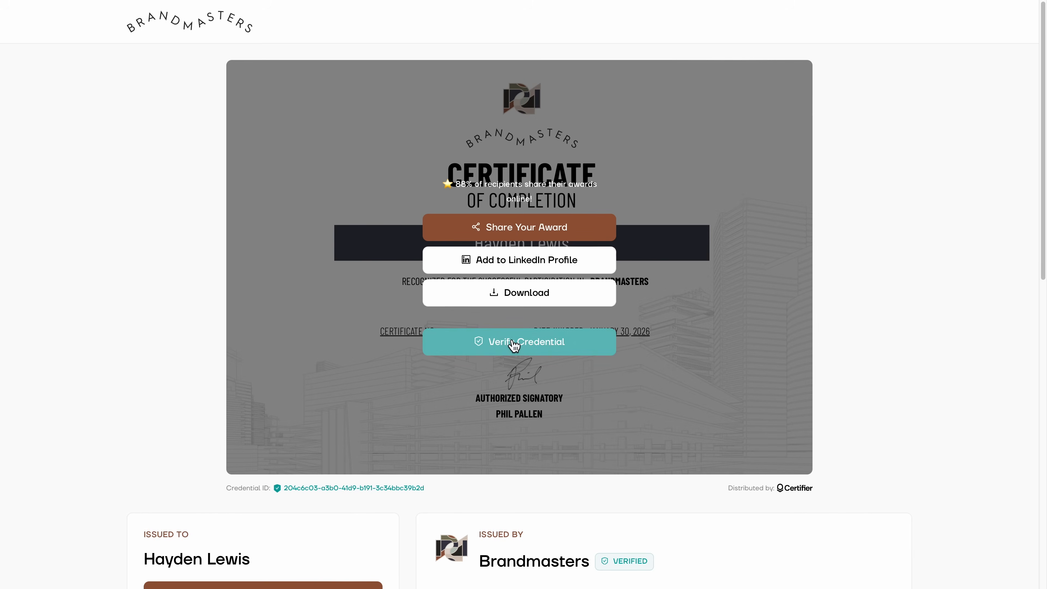
# - Run the credential verification from the certificate and close its results
pyautogui.click(512, 344)
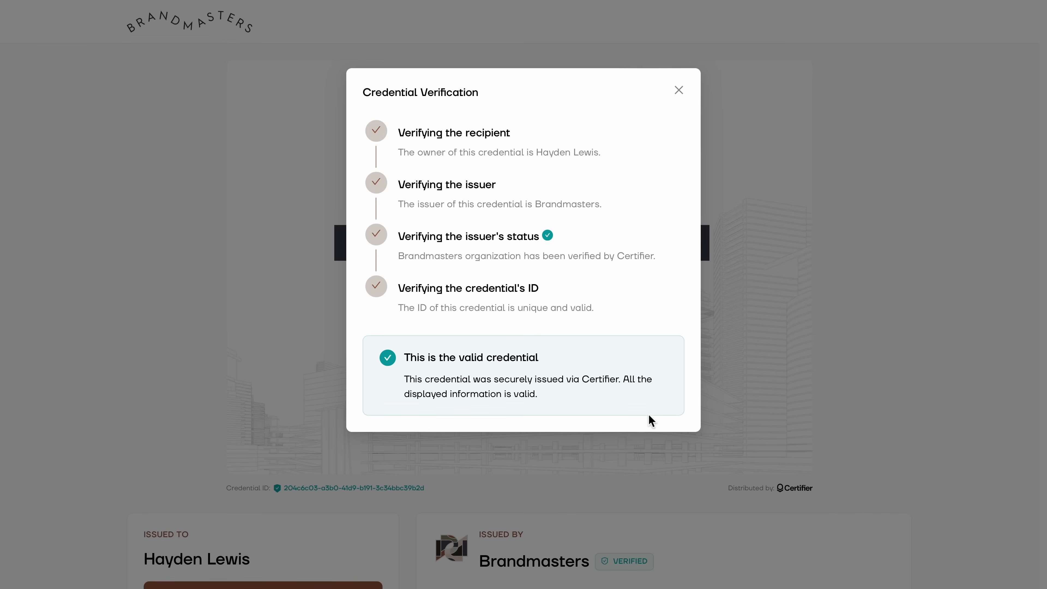
pyautogui.click(681, 89)
# - Use the certificate's option for adding it to a LinkedIn profile, and look over the credential page again
pyautogui.moveTo(485, 256)
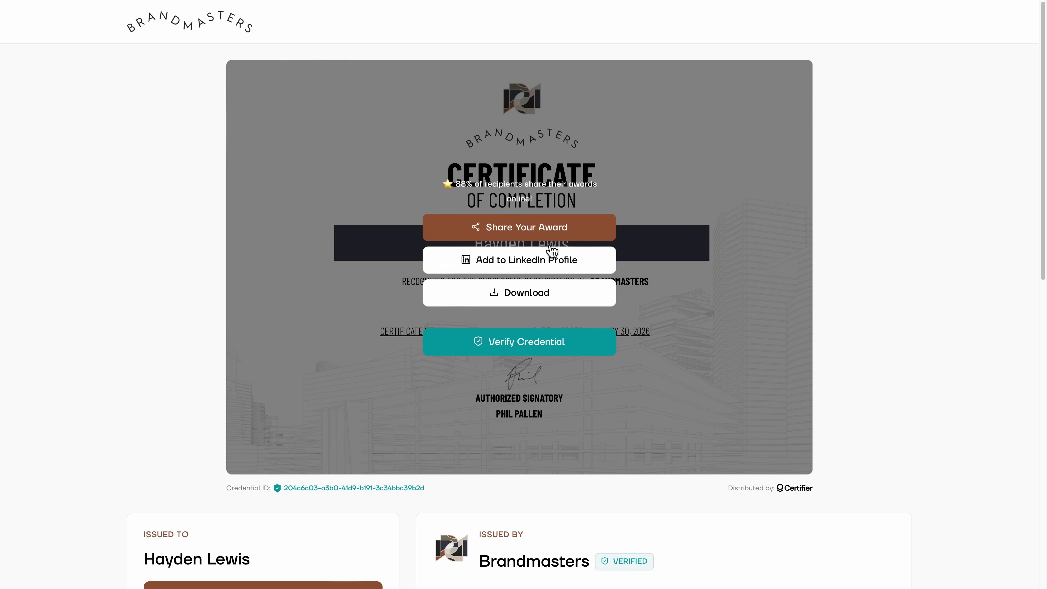
pyautogui.click(552, 261)
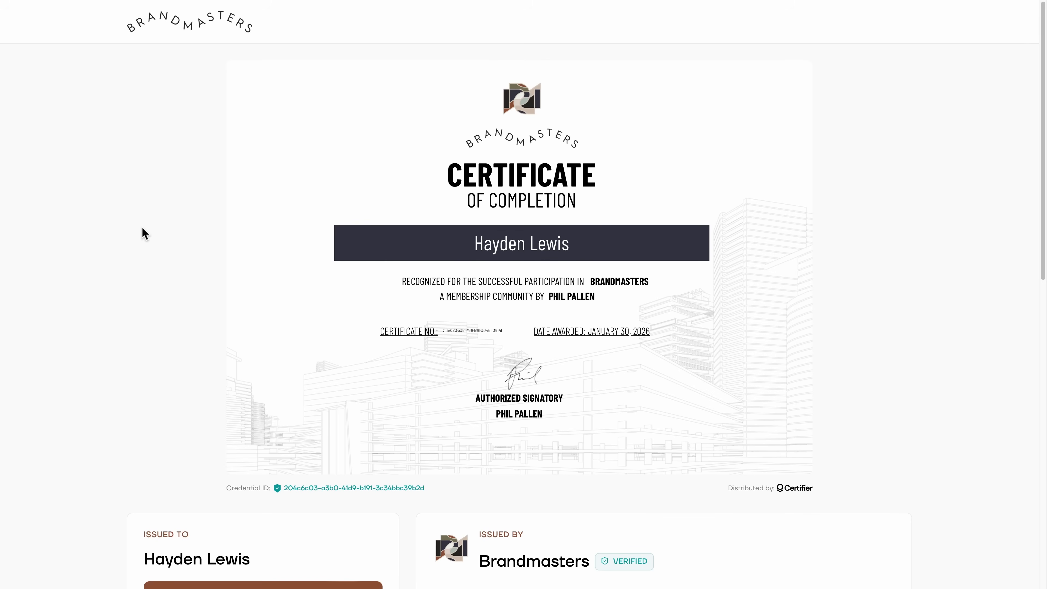
pyautogui.scroll(-3, 145, 234)
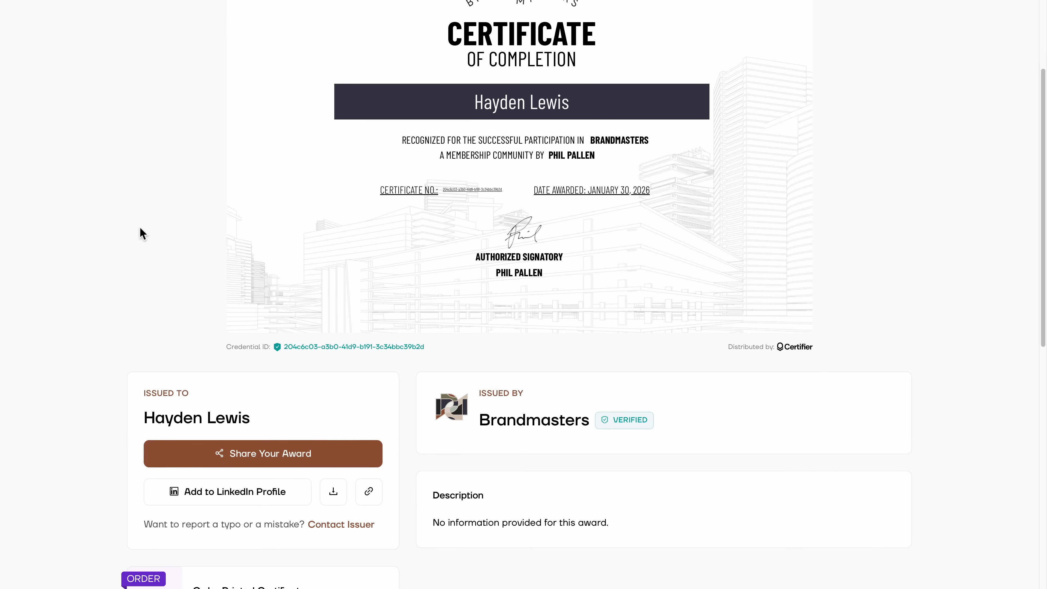
pyautogui.scroll(3, 142, 233)
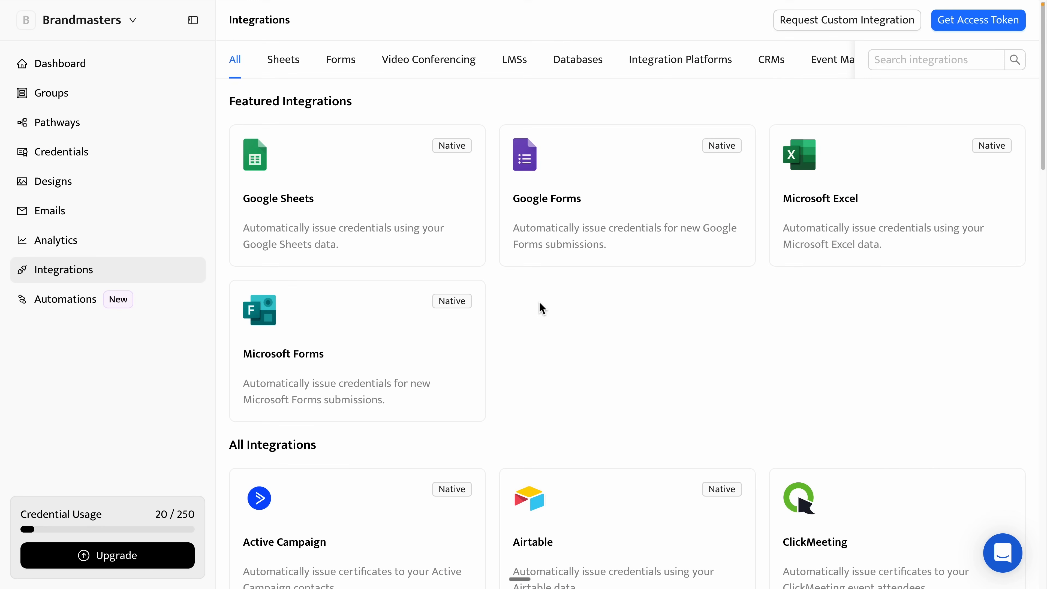
# - Browse Certifier's integrations catalog and open the Teachable integration page
pyautogui.scroll(-5, 797, 276)
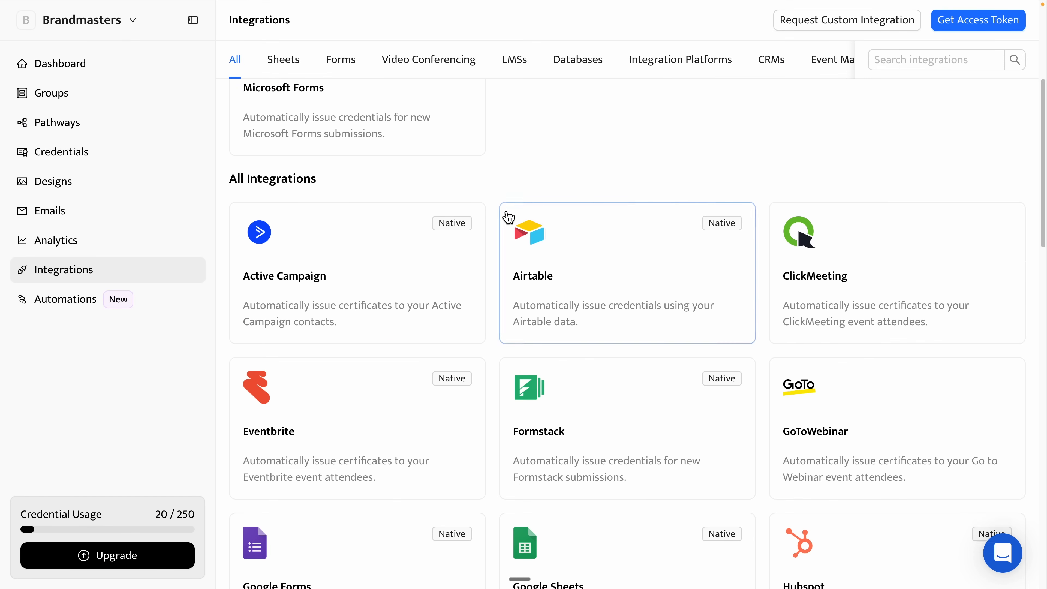
pyautogui.scroll(-3, 421, 249)
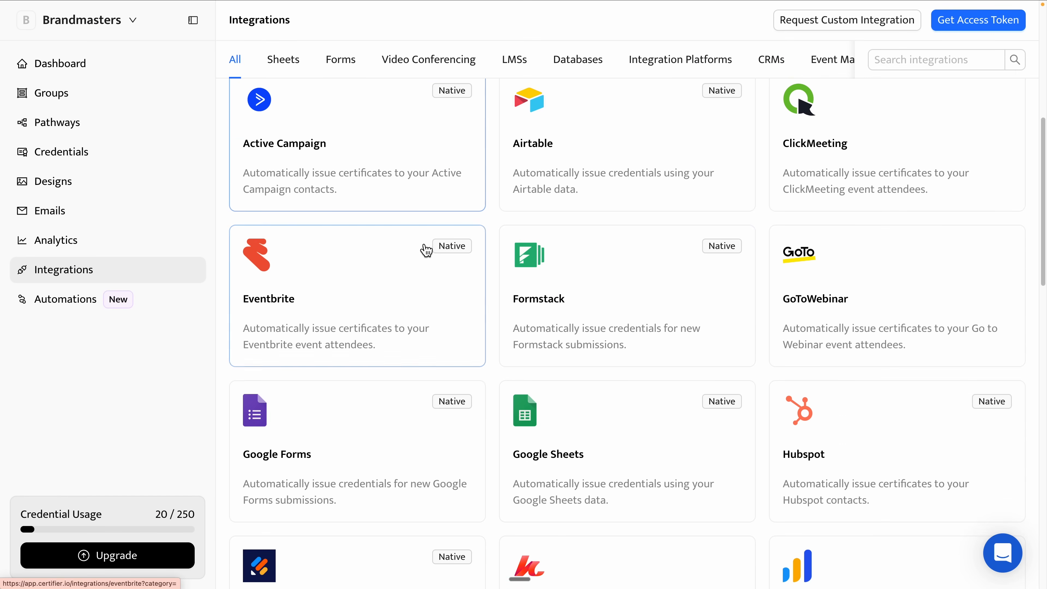
pyautogui.scroll(-8, 419, 247)
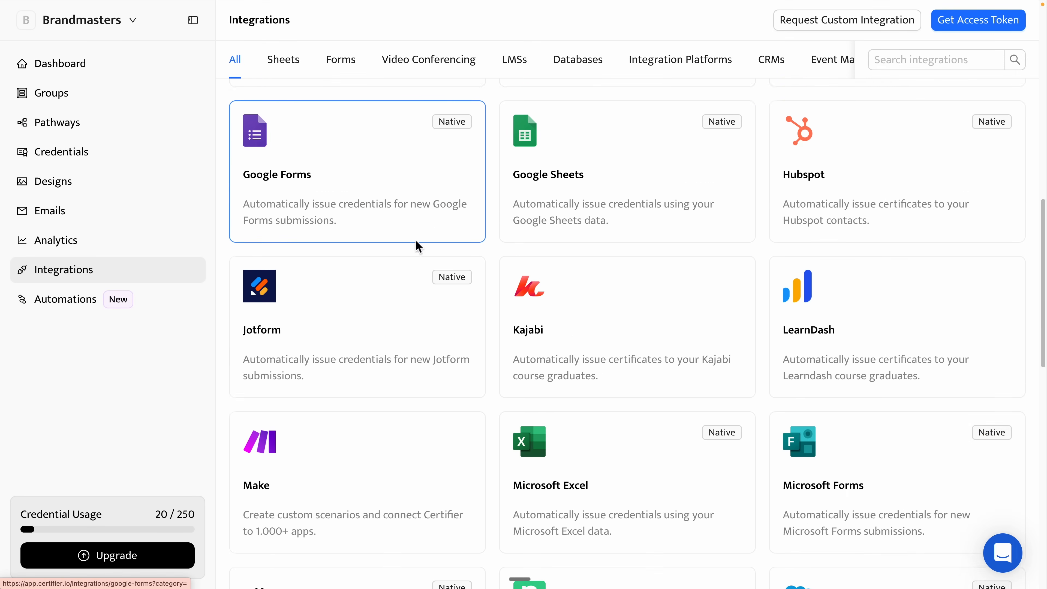
pyautogui.scroll(-6, 414, 244)
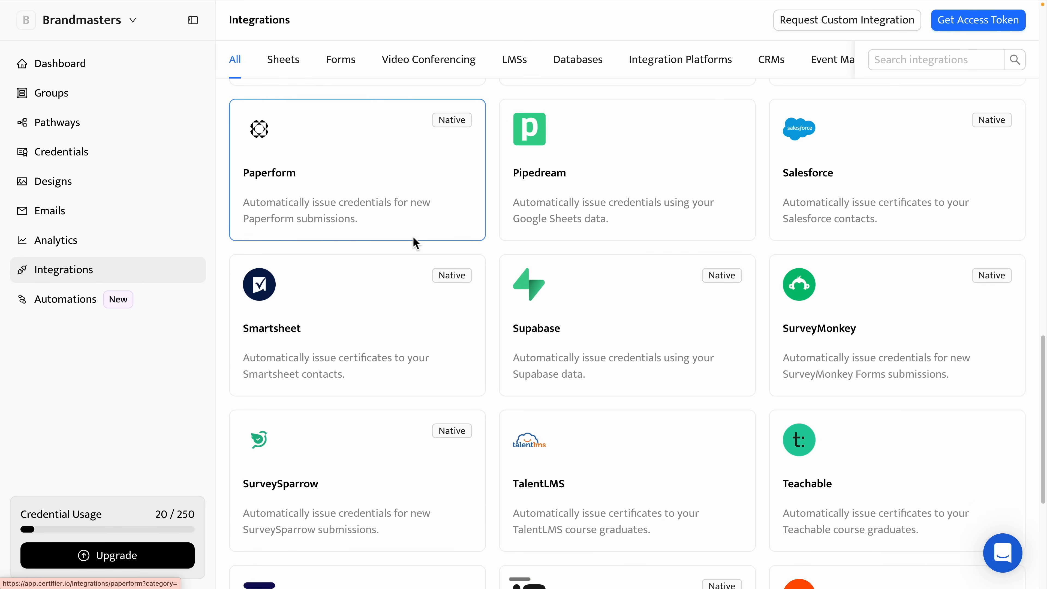
pyautogui.click(861, 375)
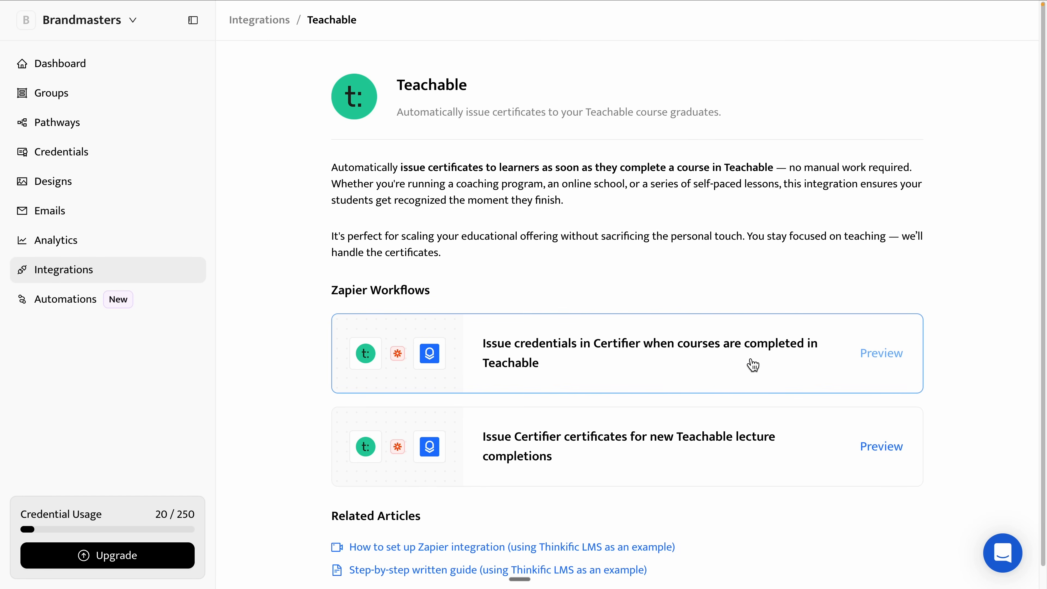
# - Open the Zapier workflow that issues credentials when Teachable courses are completed and try its template
pyautogui.click(686, 373)
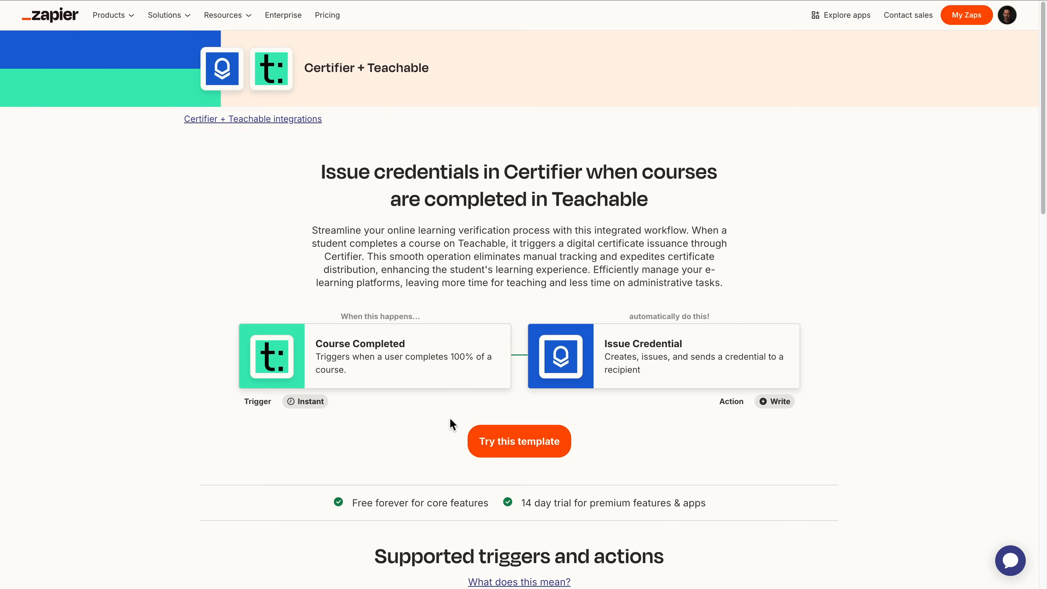
pyautogui.click(530, 450)
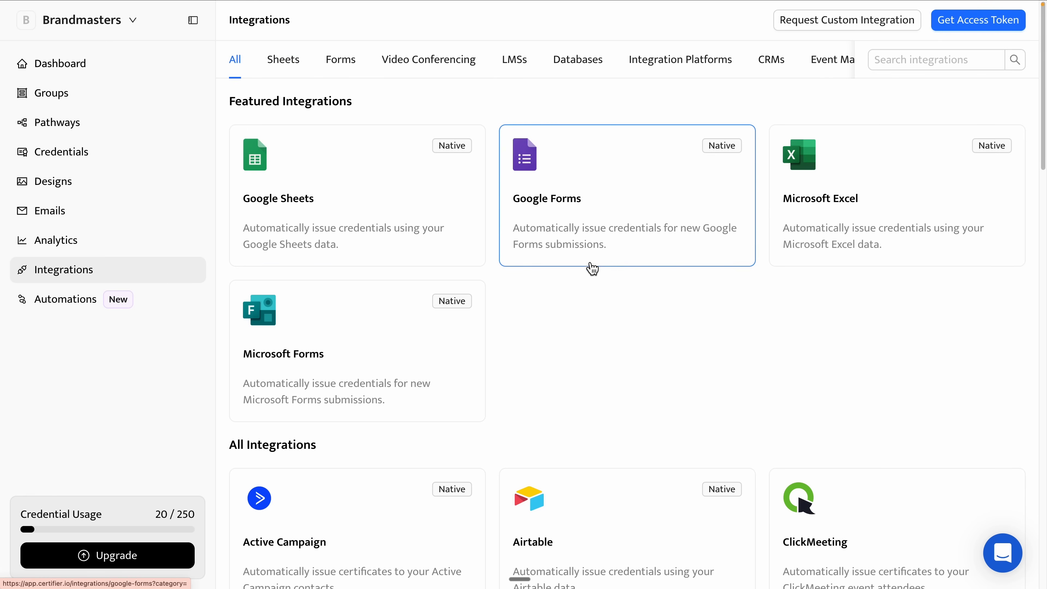
# - Look through Certifier's integrations catalog and open the Typeform integration page
pyautogui.scroll(-15, 631, 307)
pyautogui.scroll(-4, 642, 300)
pyautogui.scroll(11, 642, 299)
pyautogui.scroll(-10, 806, 293)
pyautogui.scroll(-5, 659, 320)
pyautogui.click(598, 339)
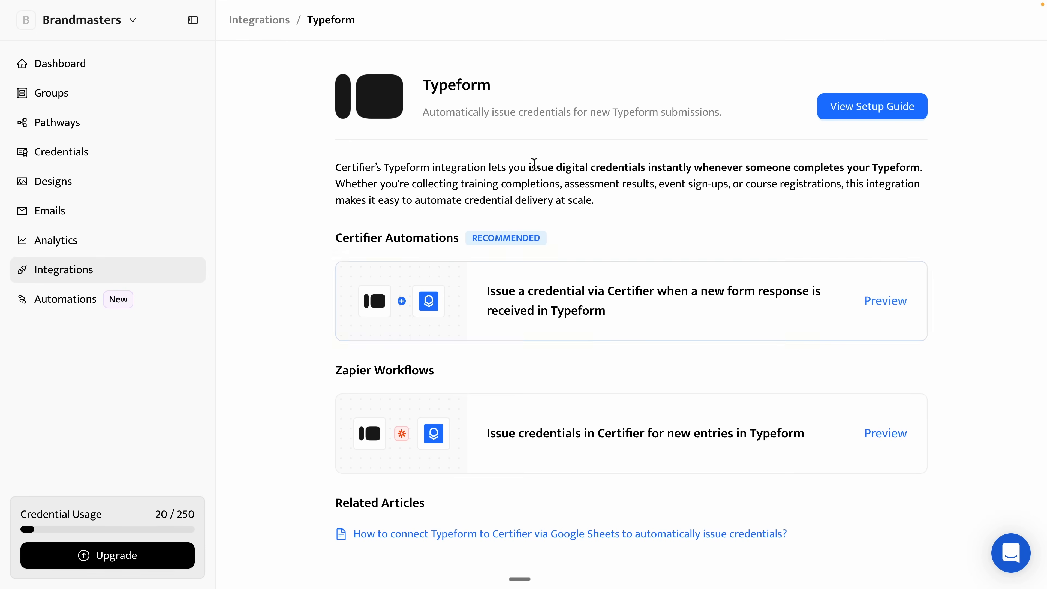
# - Go back to the integrations catalog and open the Microsoft Excel integration page
pyautogui.click(271, 32)
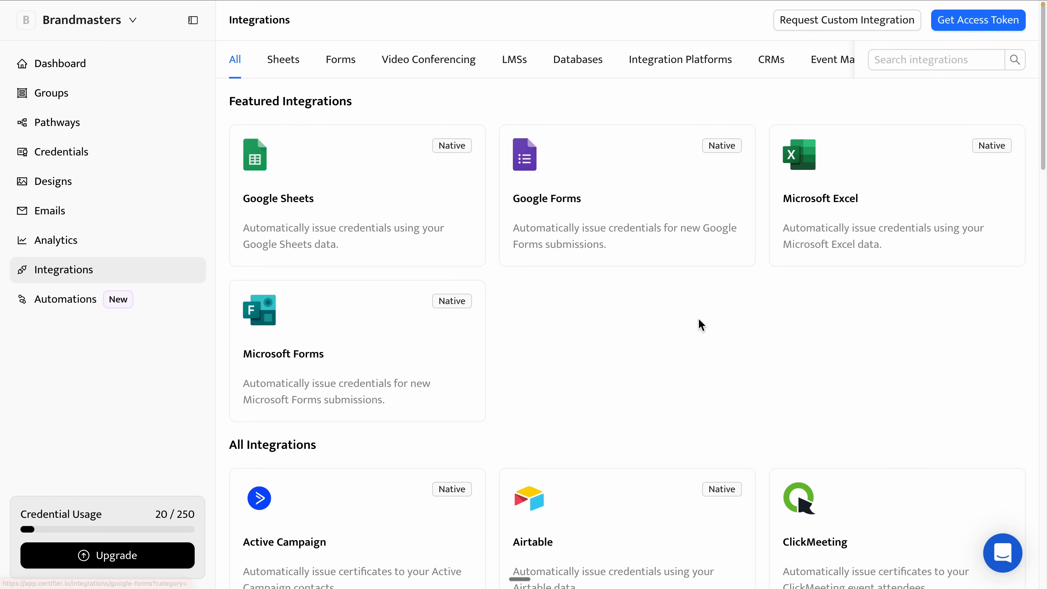
pyautogui.click(883, 218)
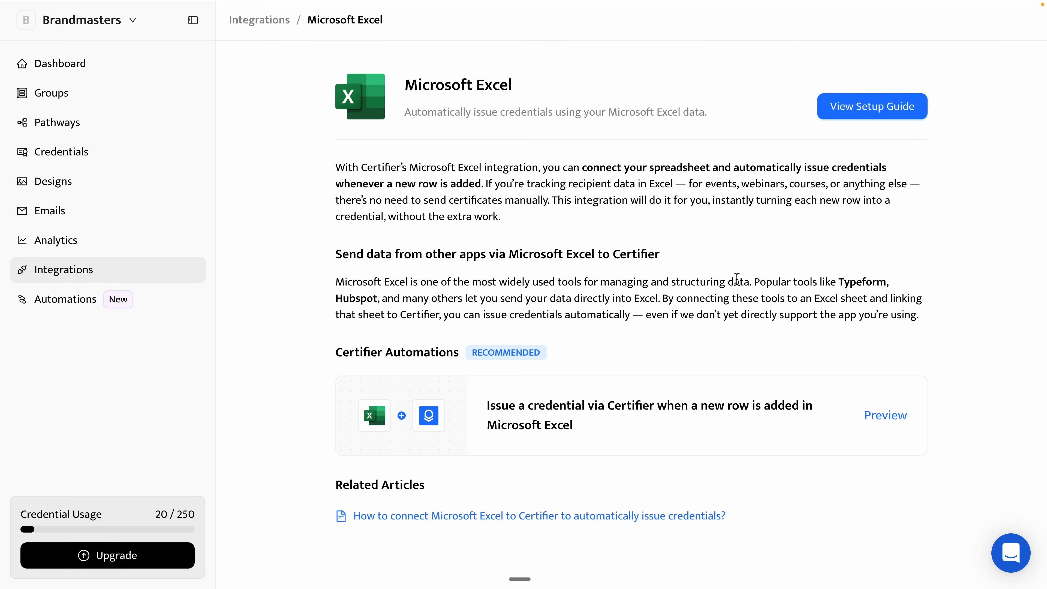
# - Return to the integrations catalog, find the Zapier integration and open its page
pyautogui.click(249, 21)
pyautogui.scroll(-8, 647, 271)
pyautogui.scroll(-10, 649, 272)
pyautogui.scroll(-9, 611, 296)
pyautogui.scroll(-5, 614, 300)
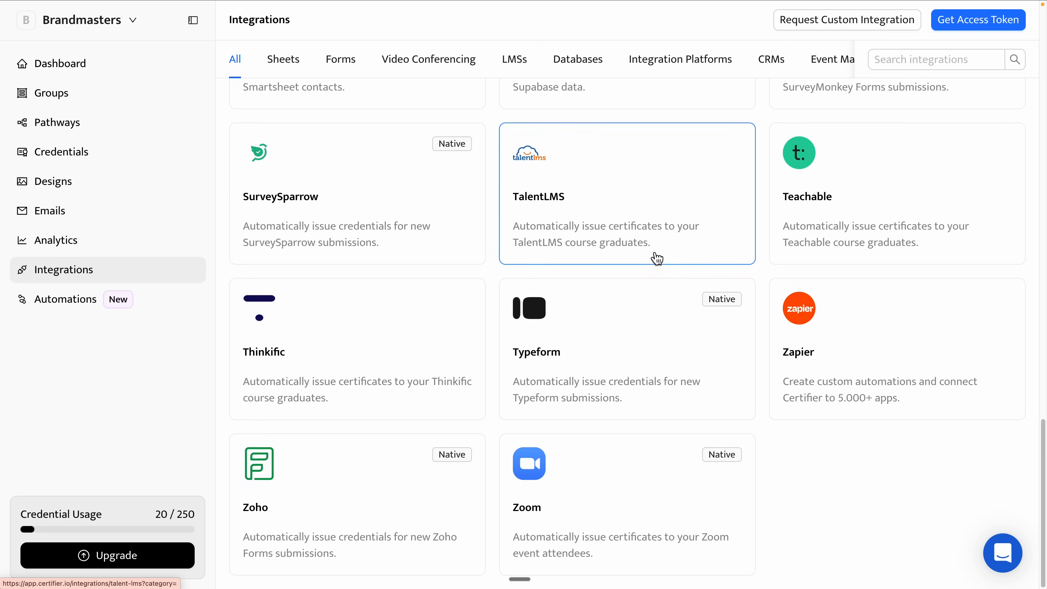
pyautogui.click(943, 388)
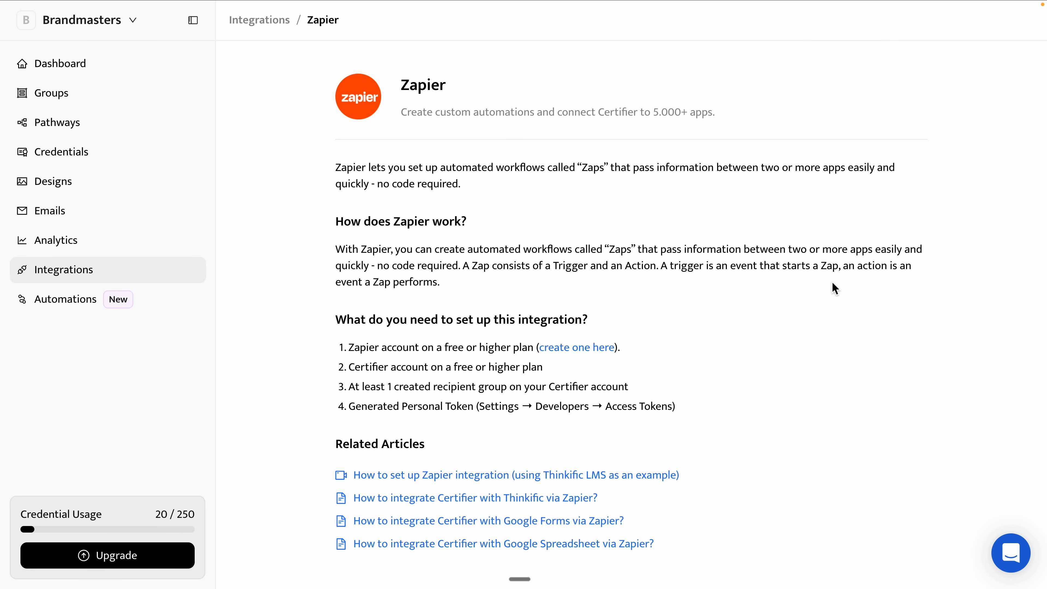
# - Return to the integrations catalog and look through the full list of available integrations
pyautogui.click(273, 20)
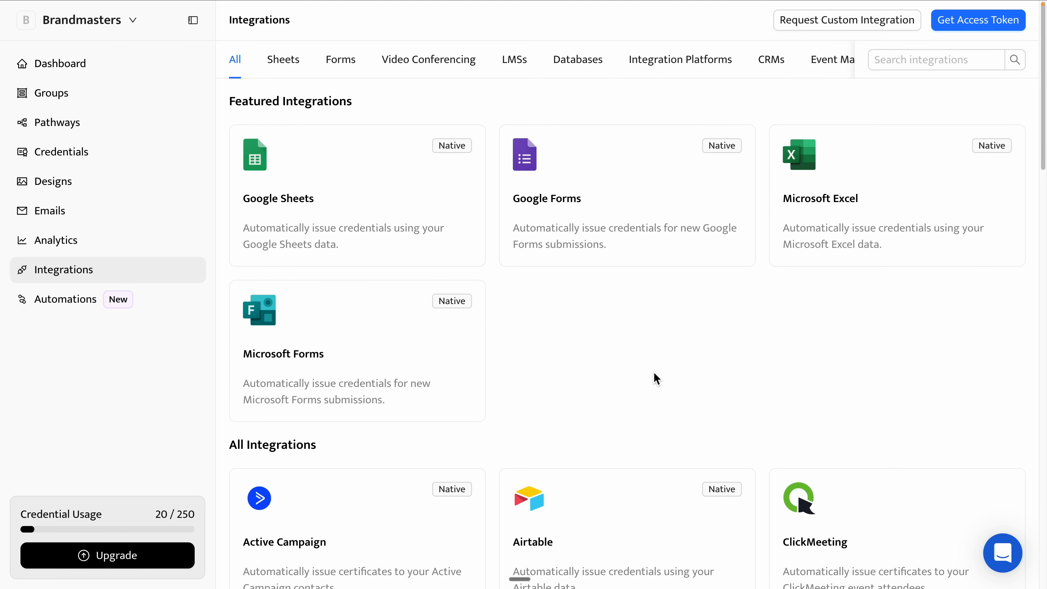
pyautogui.scroll(-15, 658, 366)
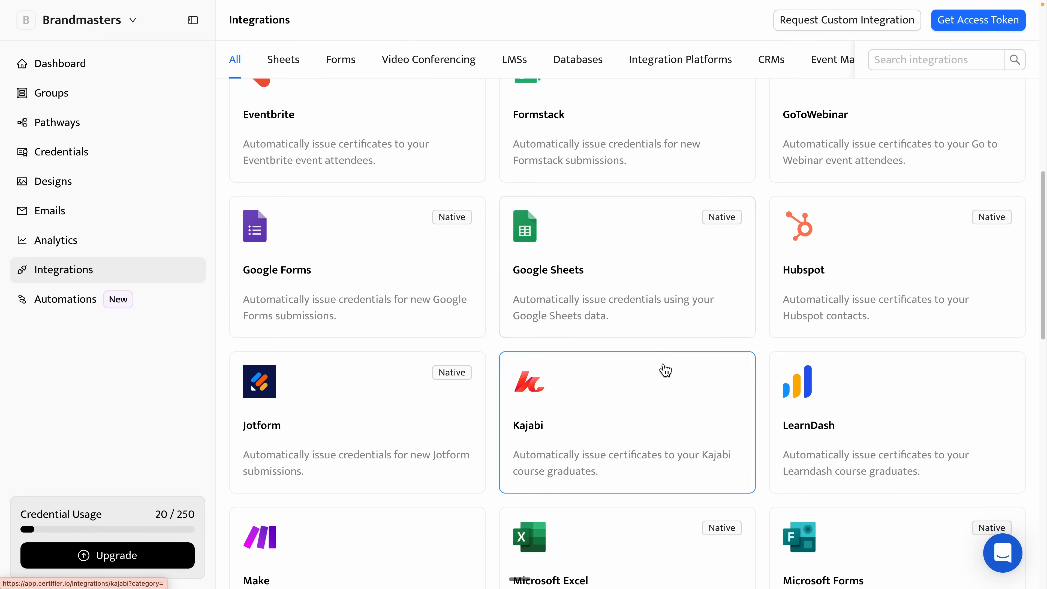
pyautogui.scroll(-10, 660, 362)
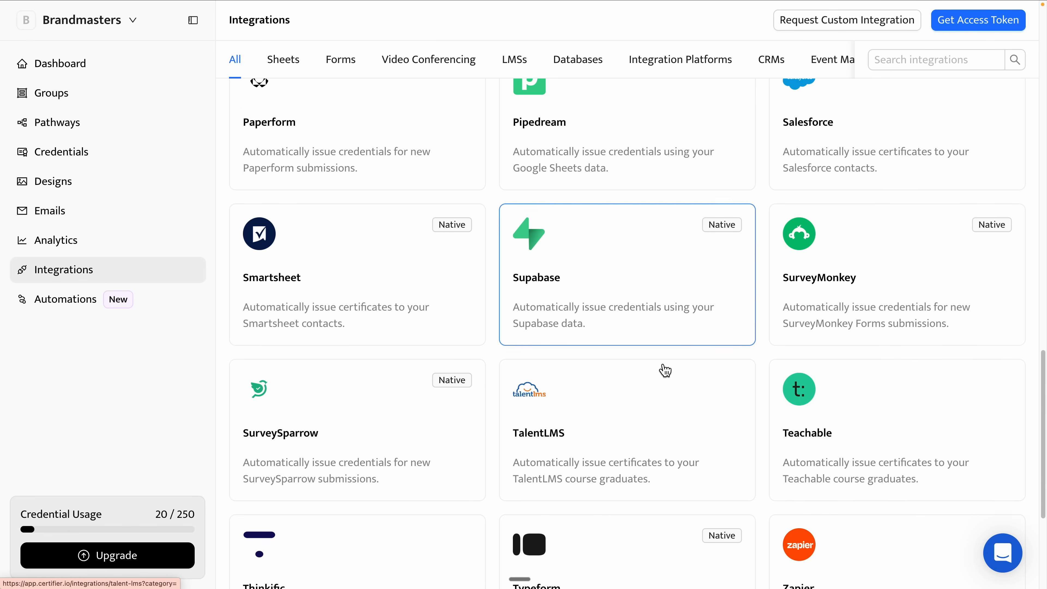
pyautogui.scroll(-3, 665, 370)
pyautogui.scroll(13, 665, 370)
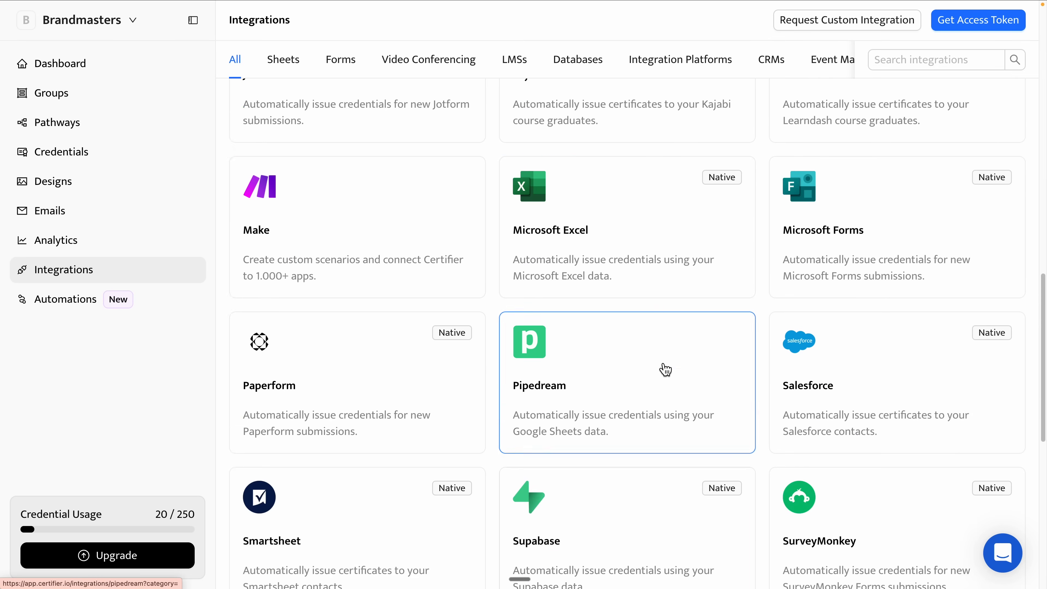